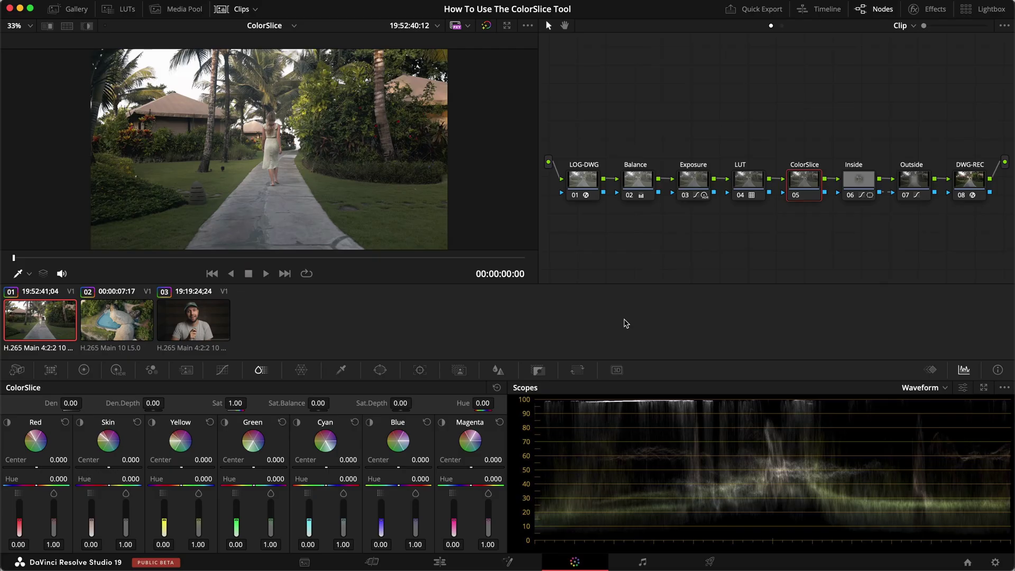
Compare the walkway, pool and portrait clips with all grades off and on, and return to the walkway clip
{"action": "key", "text": "alt+d"}
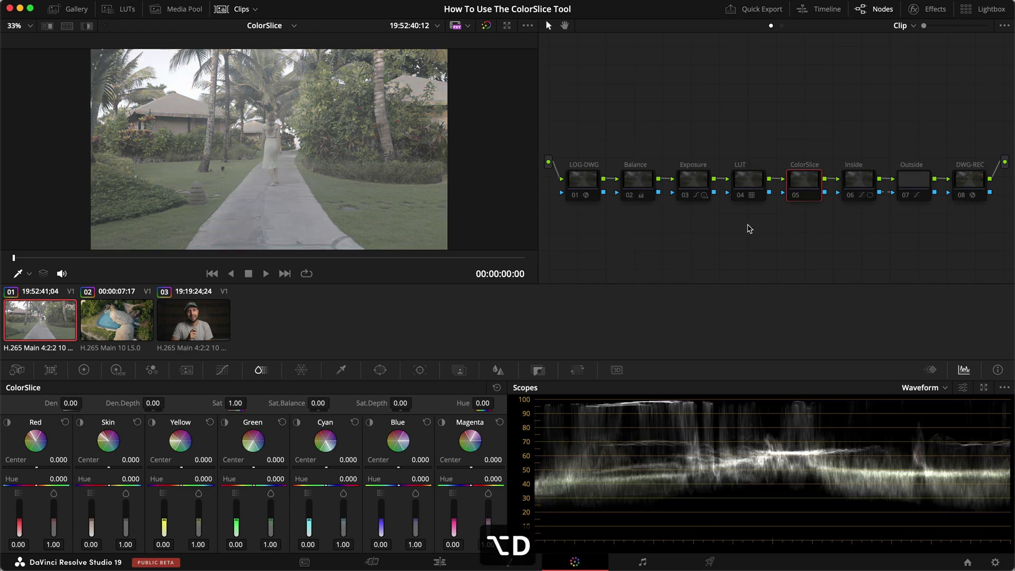
{"action": "key", "text": "alt+d"}
{"action": "left_click", "coordinate": [131, 327]}
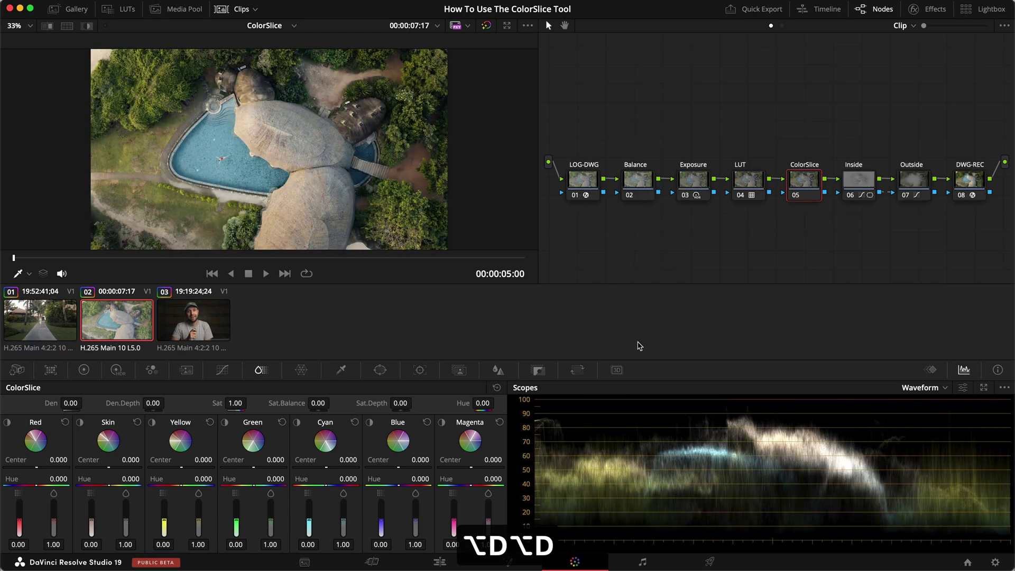
{"action": "left_click", "coordinate": [215, 332]}
{"action": "key", "text": "alt+d"}
{"action": "key", "text": "alt+d"}
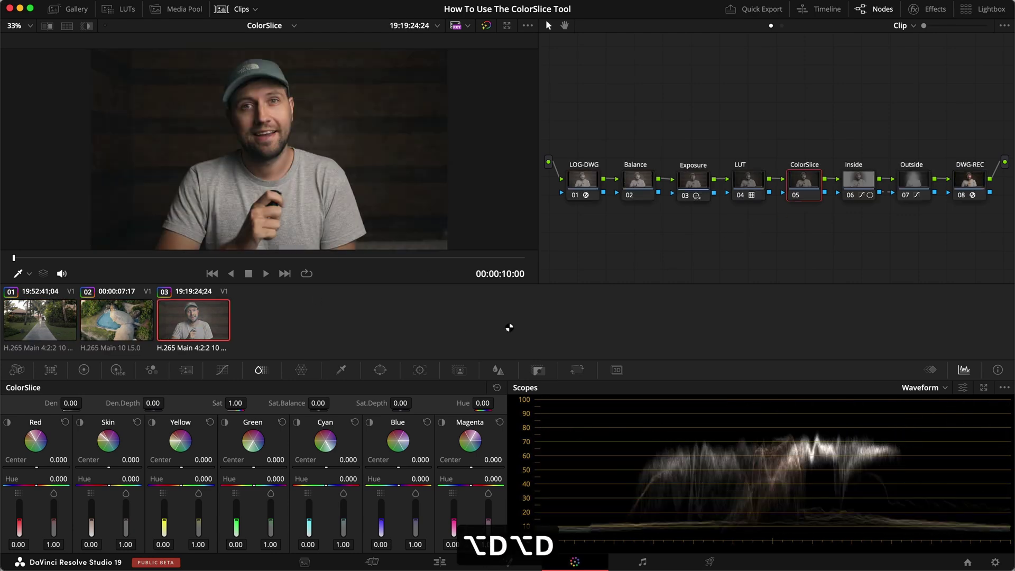
{"action": "left_click", "coordinate": [62, 330]}
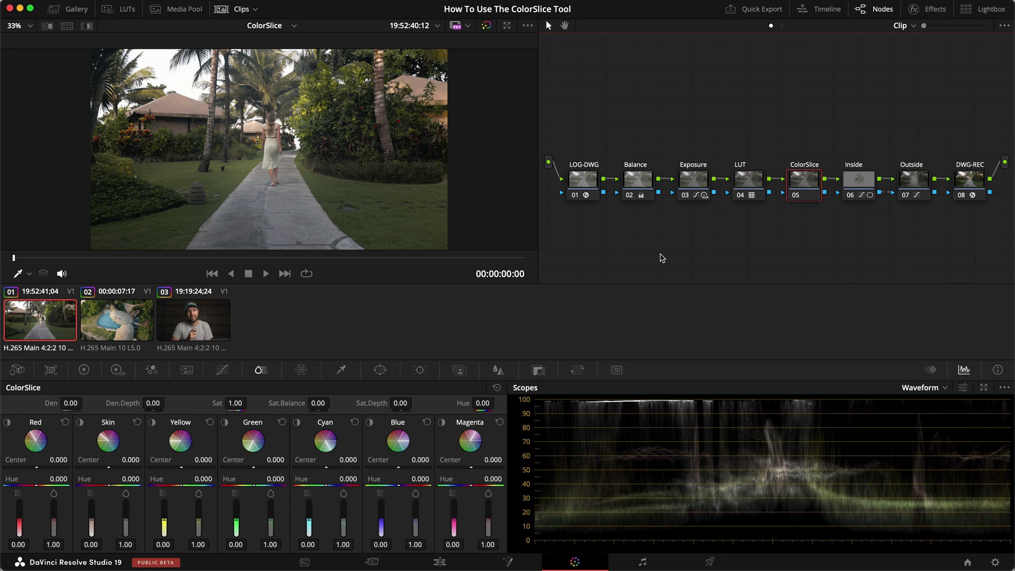
Try a global ColorSlice density of 1.00 and a changed global saturation on the walkway clip, resetting each
{"action": "left_click", "coordinate": [223, 373]}
{"action": "left_click", "coordinate": [353, 388]}
{"action": "left_click_drag", "start_coordinate": [68, 403], "coordinate": [143, 409]}
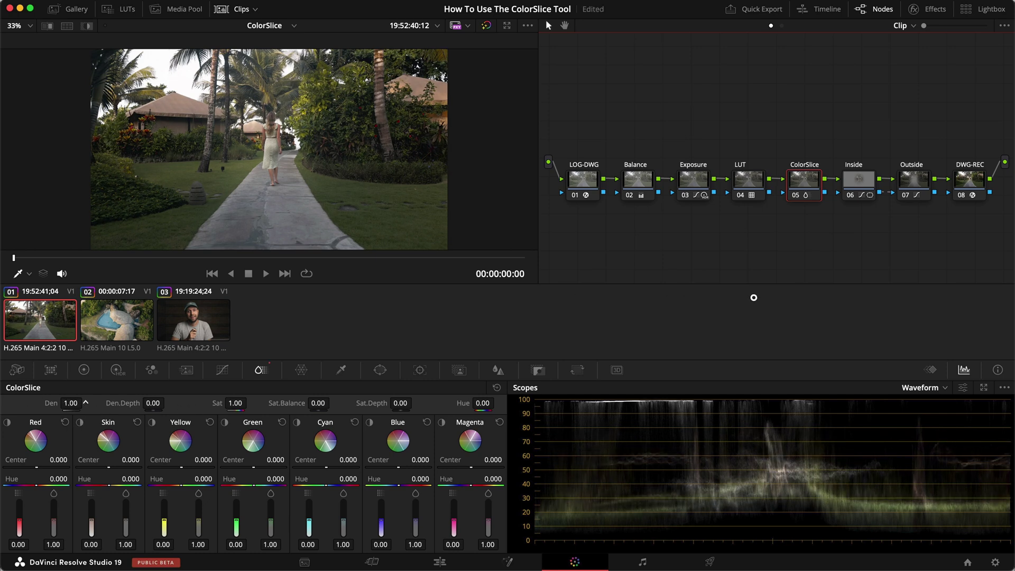
{"action": "double_click", "coordinate": [45, 403]}
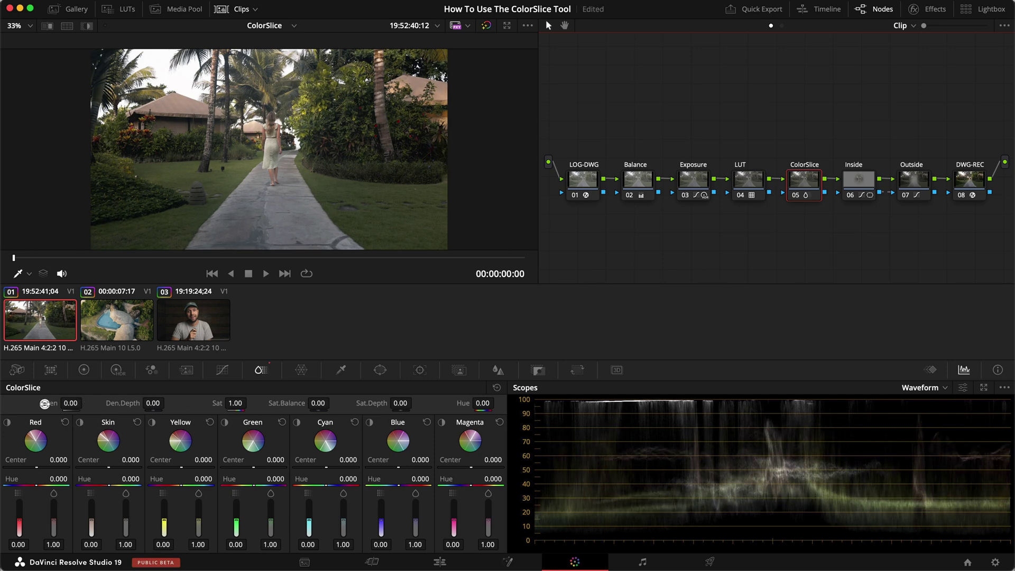
{"action": "mouse_move", "coordinate": [232, 403]}
{"action": "left_mouse_down"}
{"action": "mouse_move", "coordinate": [202, 391]}
{"action": "mouse_move", "coordinate": [389, 391]}
{"action": "mouse_move", "coordinate": [223, 406]}
{"action": "left_mouse_up"}
{"action": "double_click", "coordinate": [223, 405]}
Open the scopes in a separate window and try global densities of 1.00 and -1.00, resetting the value
{"action": "key", "text": "super+shift+w"}
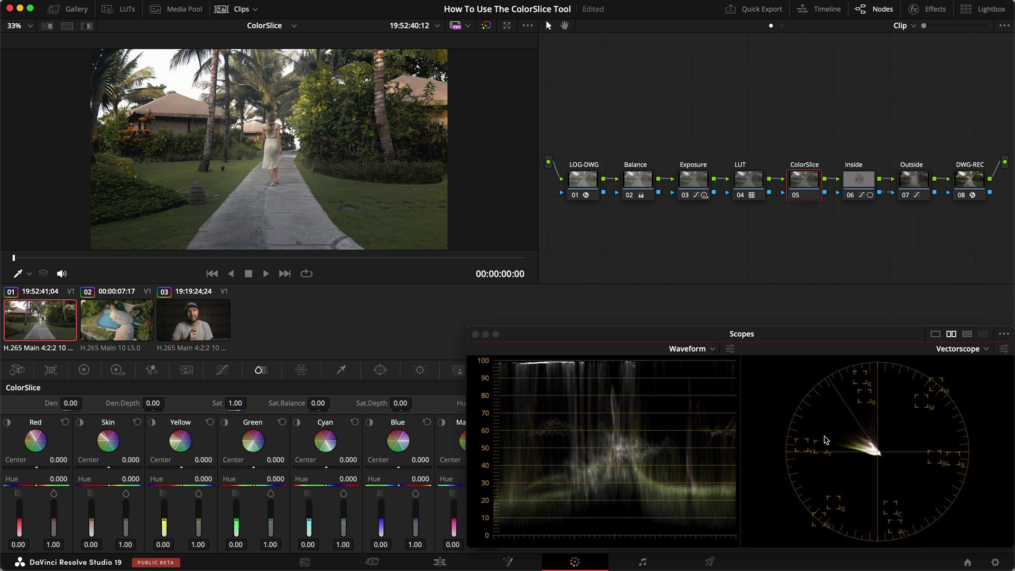
{"action": "left_click_drag", "start_coordinate": [62, 405], "coordinate": [200, 406]}
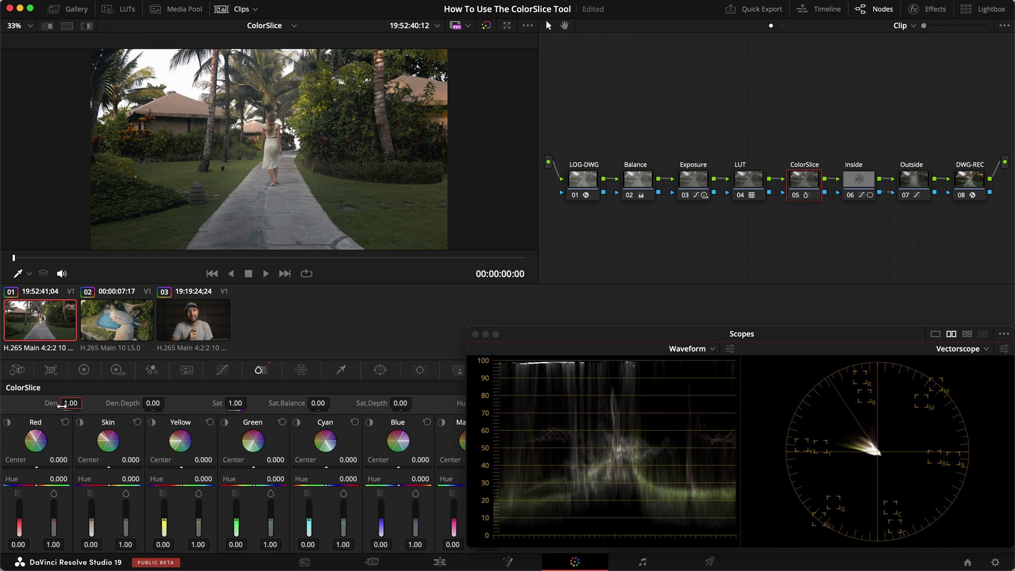
{"action": "left_click_drag", "start_coordinate": [63, 405], "coordinate": [478, 305]}
{"action": "double_click", "coordinate": [70, 403]}
{"action": "left_click_drag", "start_coordinate": [70, 403], "coordinate": [37, 384]}
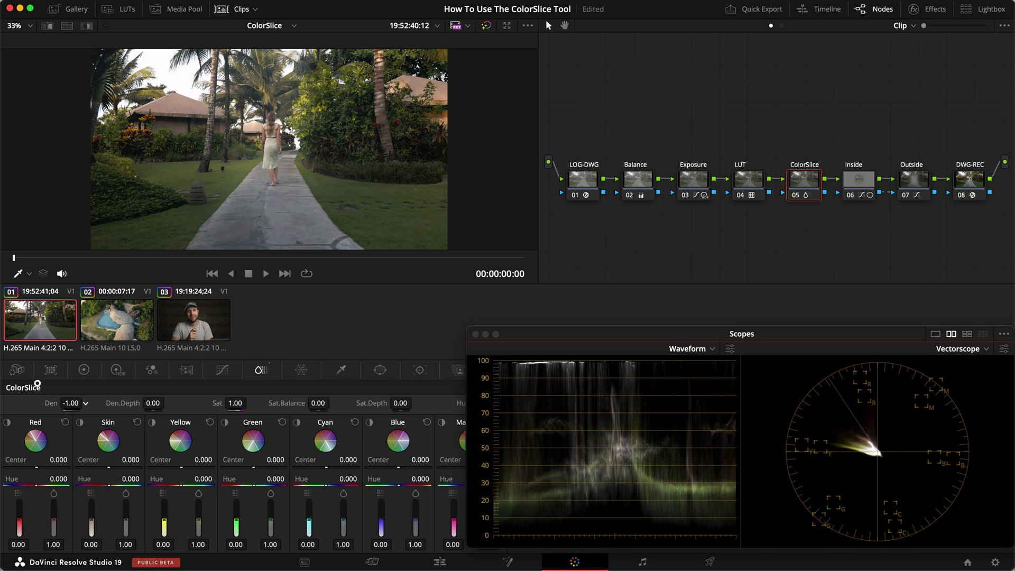
{"action": "double_click", "coordinate": [57, 403]}
Try a global density of 0.98 with a density depth of 0.88, compare with the node bypassed, and reset both
{"action": "left_click_drag", "start_coordinate": [56, 403], "coordinate": [61, 407]}
{"action": "key", "text": "super+d"}
{"action": "key", "text": "super+d"}
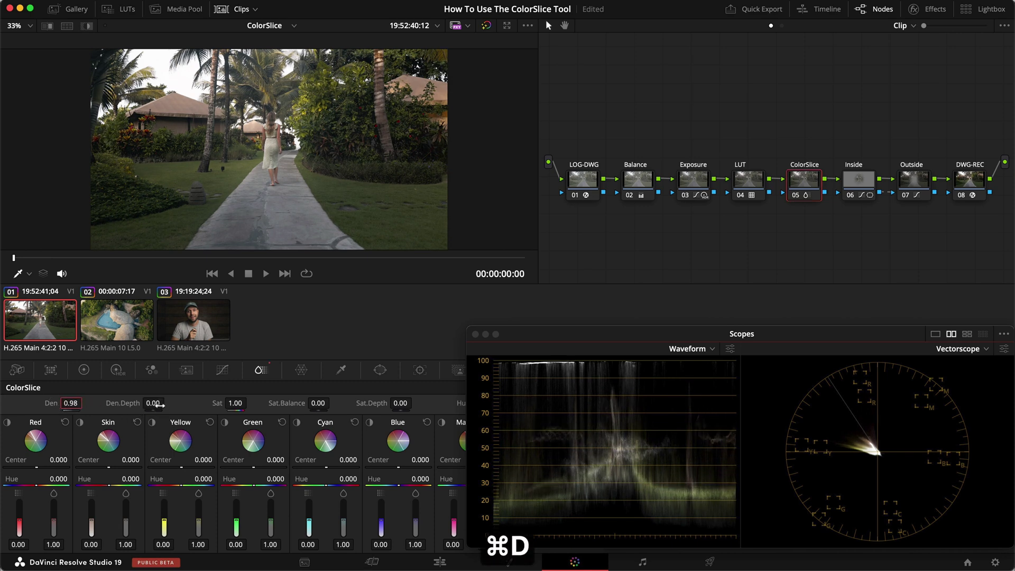
{"action": "left_click_drag", "start_coordinate": [152, 404], "coordinate": [214, 402]}
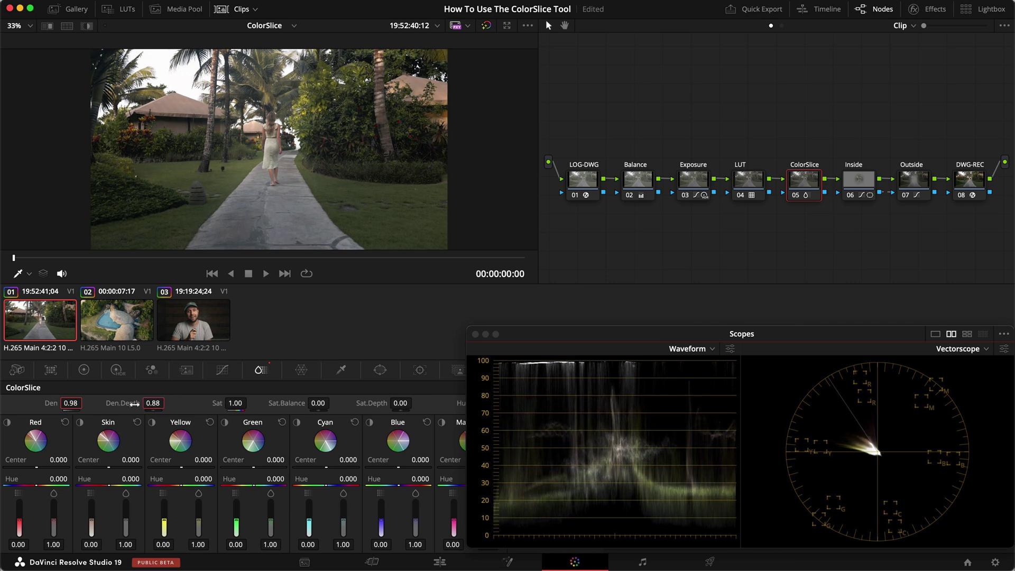
{"action": "double_click", "coordinate": [128, 404]}
{"action": "double_click", "coordinate": [44, 404]}
Try a global saturation of 1.30, a shifted saturation balance and a saturation depth of -1.00, resetting all three
{"action": "left_click_drag", "start_coordinate": [253, 407], "coordinate": [210, 407]}
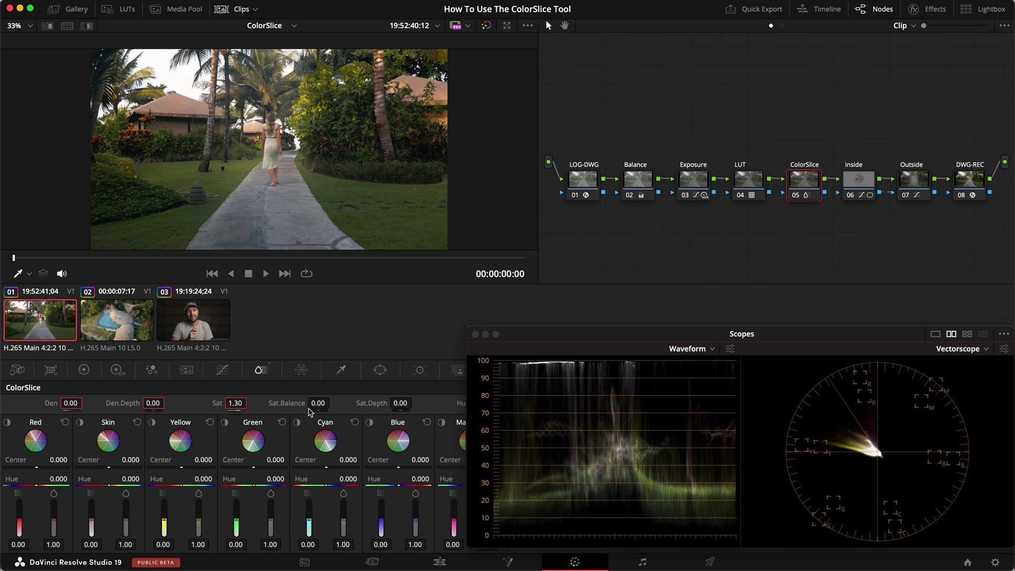
{"action": "left_click_drag", "start_coordinate": [317, 405], "coordinate": [285, 404]}
{"action": "double_click", "coordinate": [283, 404]}
{"action": "mouse_move", "coordinate": [400, 404]}
{"action": "left_mouse_down"}
{"action": "mouse_move", "coordinate": [479, 399]}
{"action": "mouse_move", "coordinate": [410, 394]}
{"action": "left_mouse_up"}
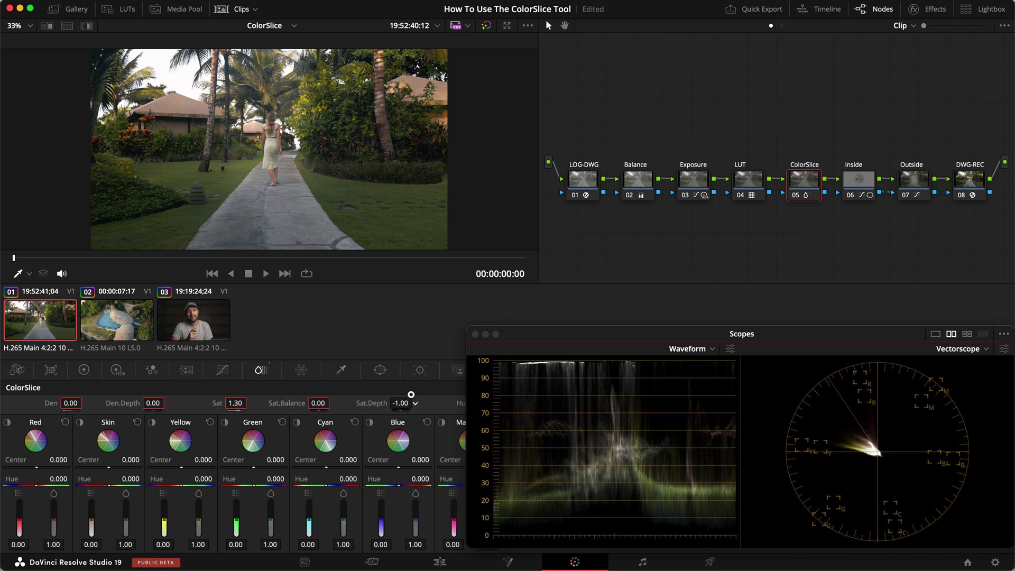
{"action": "double_click", "coordinate": [379, 403]}
{"action": "double_click", "coordinate": [214, 404]}
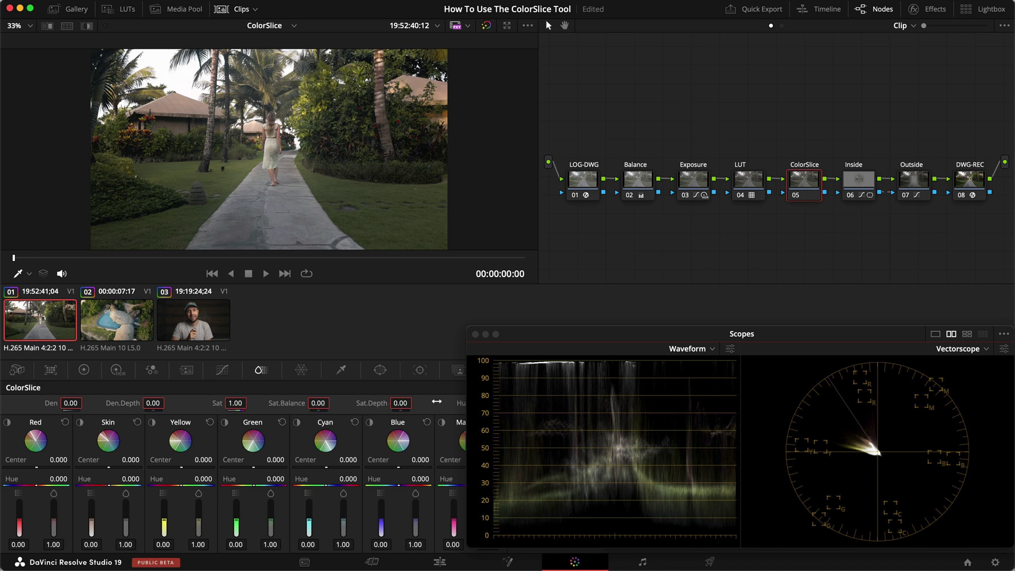
Uncover the global Hue control by moving the scopes window, try a hue shift, and reset it
{"action": "left_click_drag", "start_coordinate": [528, 336], "coordinate": [573, 336]}
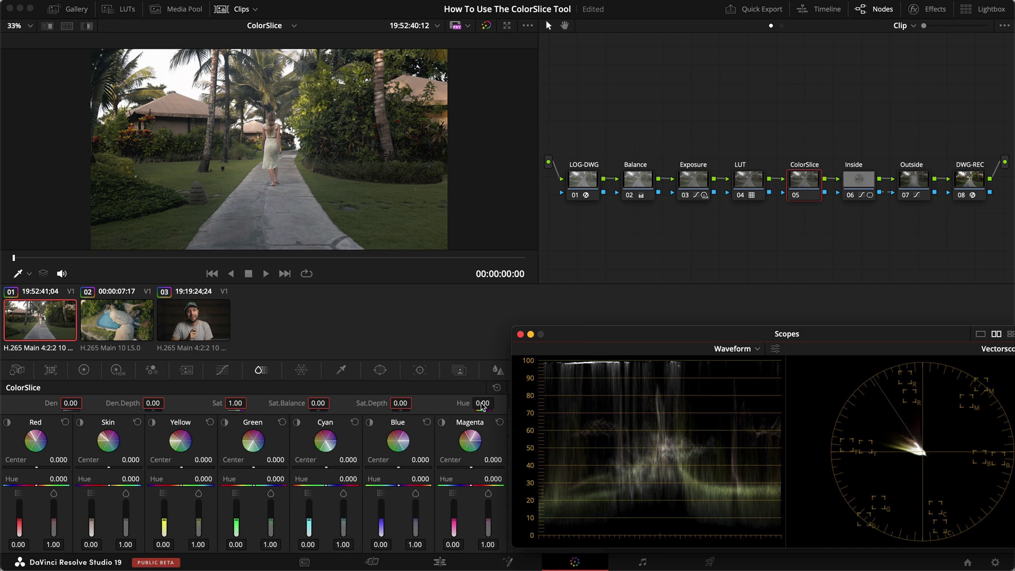
{"action": "left_click_drag", "start_coordinate": [482, 406], "coordinate": [586, 387]}
{"action": "double_click", "coordinate": [464, 404]}
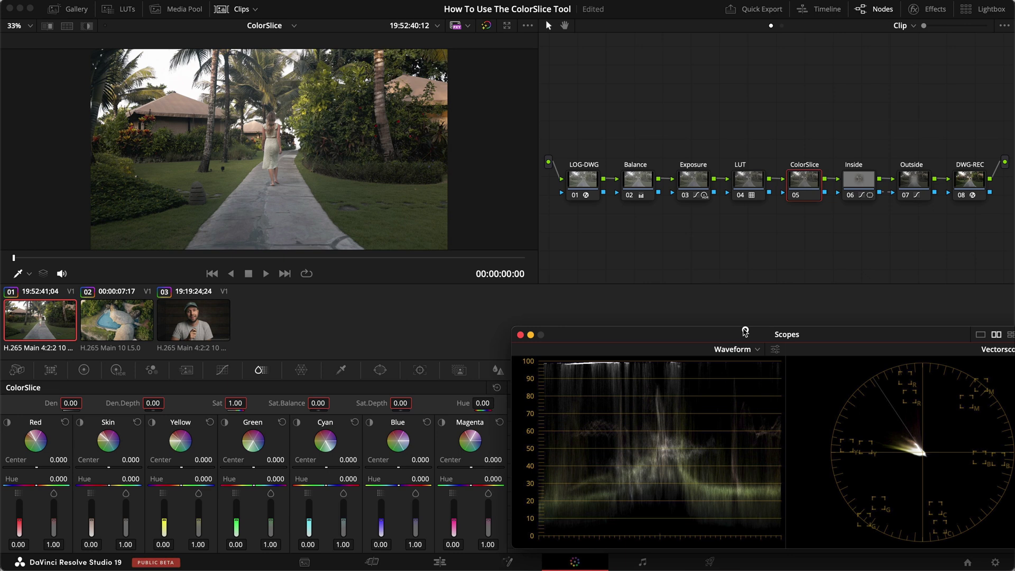
{"action": "left_click_drag", "start_coordinate": [749, 333], "coordinate": [696, 303]}
Turn on the viewer highlight and inspect which image areas the Red and Skin ranges affect
{"action": "mouse_move", "coordinate": [32, 439]}
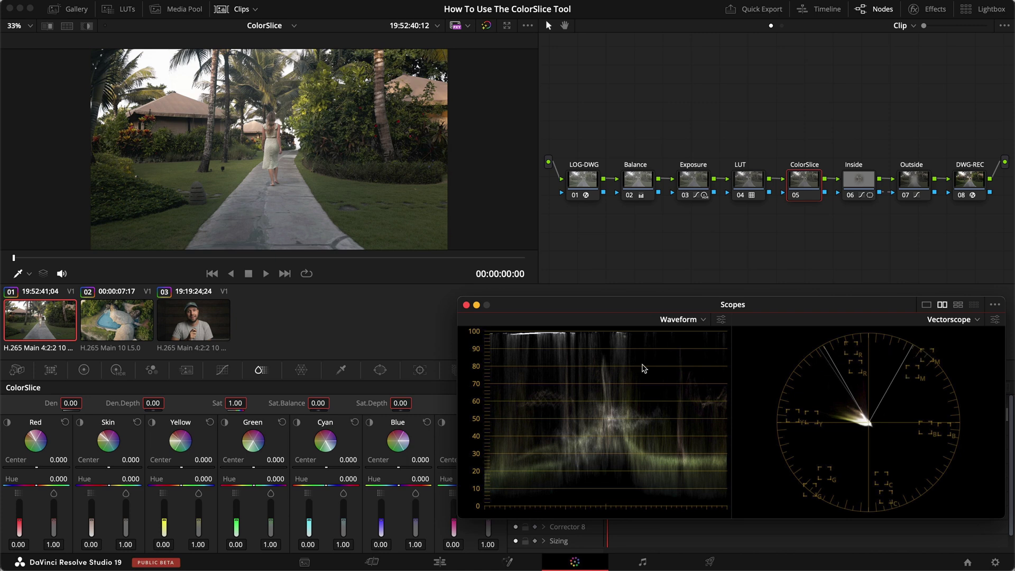
{"action": "left_click", "coordinate": [8, 423]}
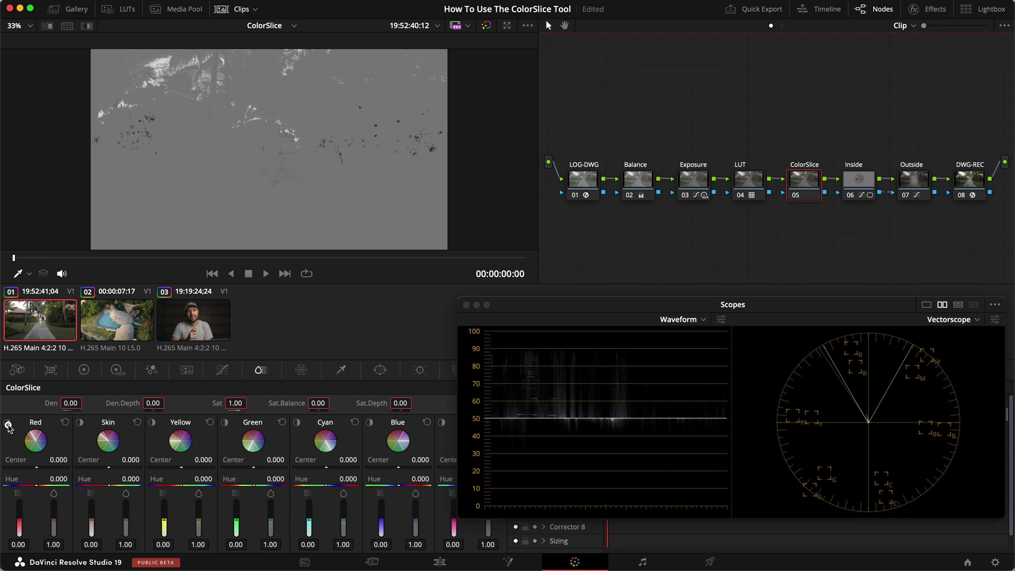
{"action": "left_click", "coordinate": [7, 422]}
{"action": "key", "text": "shift+h"}
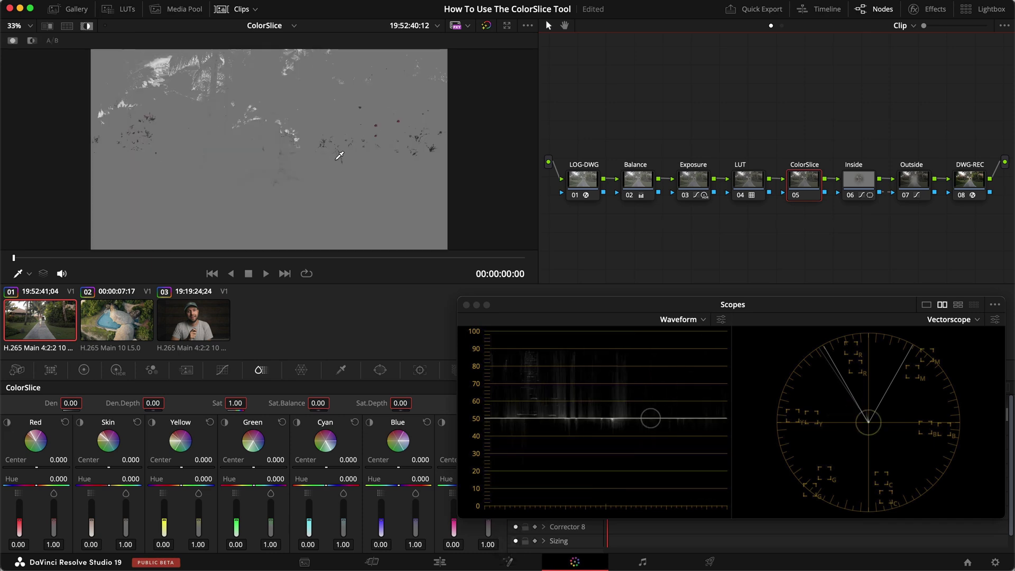
{"action": "left_click", "coordinate": [80, 423]}
{"action": "left_click", "coordinate": [7, 423]}
{"action": "left_click", "coordinate": [80, 423]}
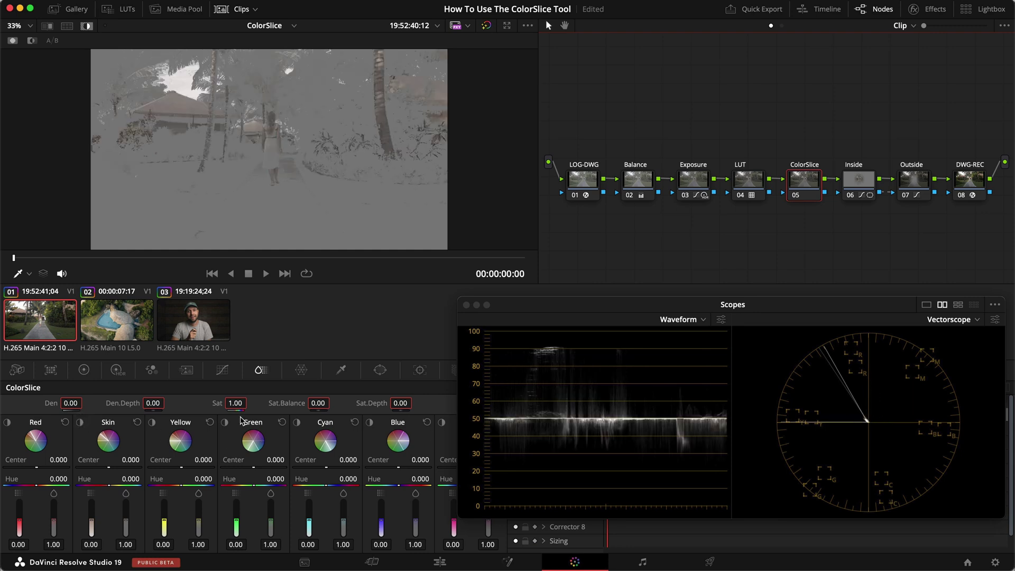
Inspect the image areas covered by the Yellow, Green, Cyan, Blue and Magenta ranges in highlight view
{"action": "left_click", "coordinate": [152, 423]}
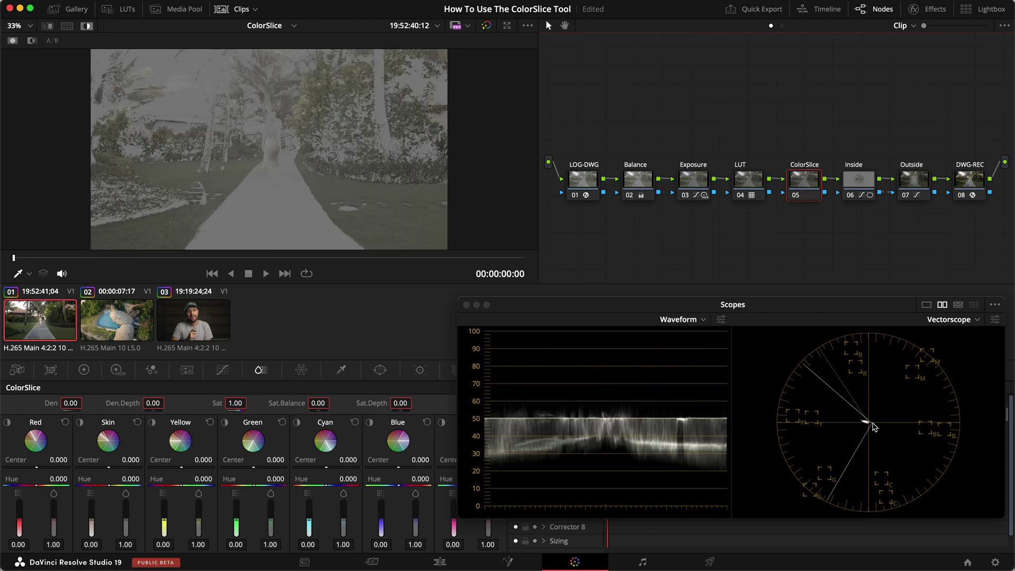
{"action": "left_click", "coordinate": [225, 422]}
{"action": "left_click", "coordinate": [296, 422]}
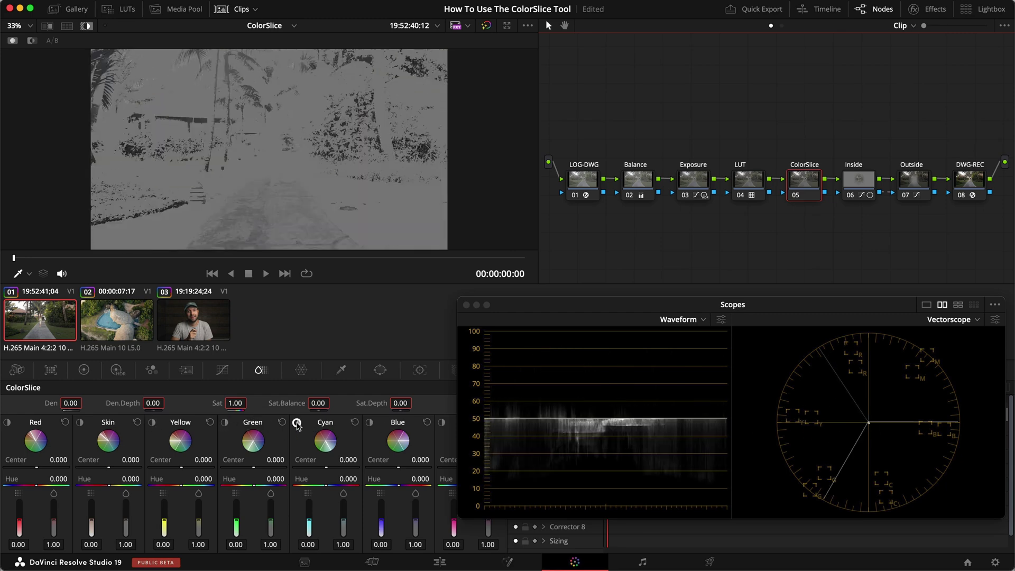
{"action": "left_click", "coordinate": [369, 422]}
{"action": "left_click", "coordinate": [443, 423]}
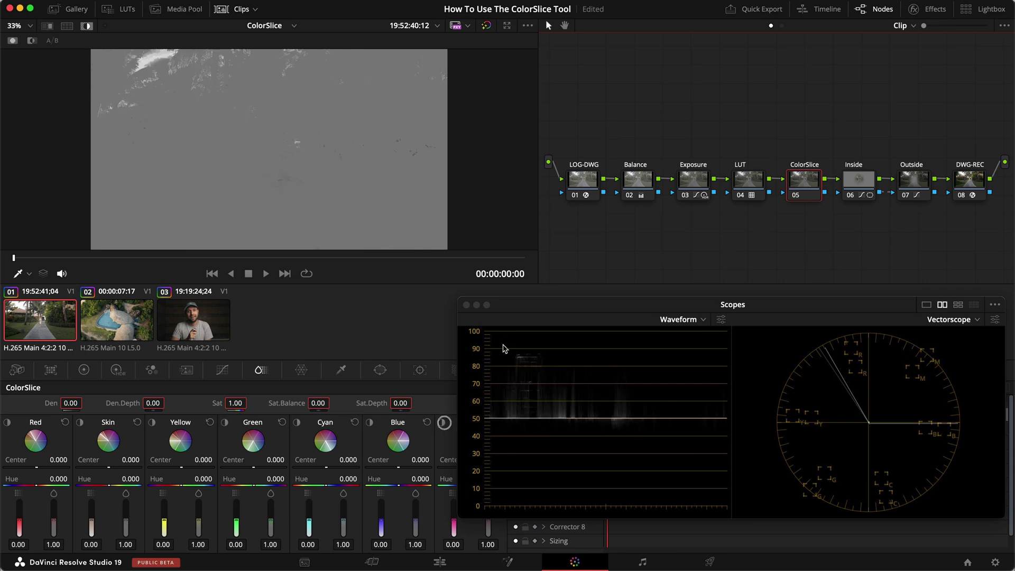
{"action": "left_click_drag", "start_coordinate": [517, 310], "coordinate": [584, 307]}
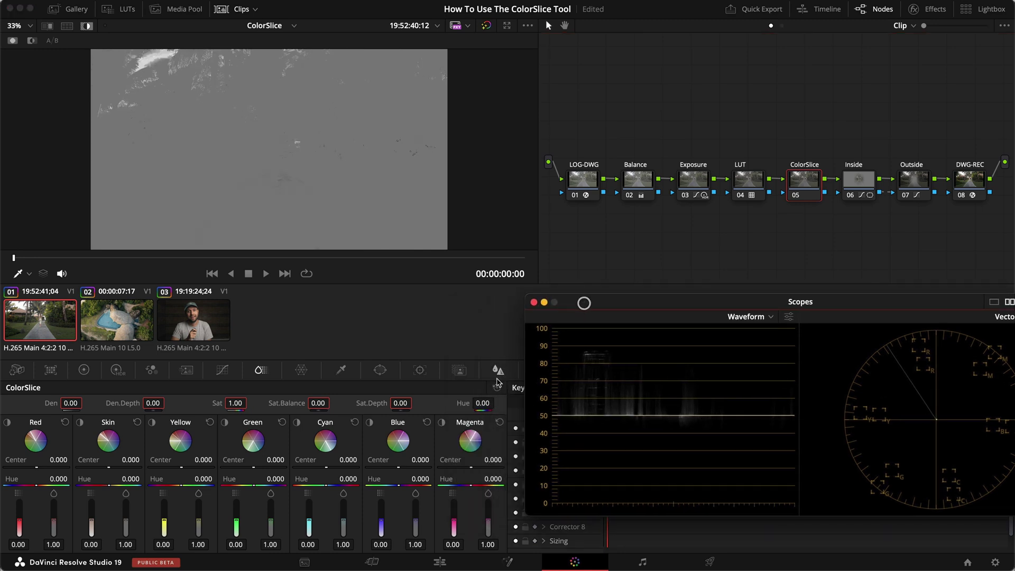
{"action": "left_click", "coordinate": [431, 426]}
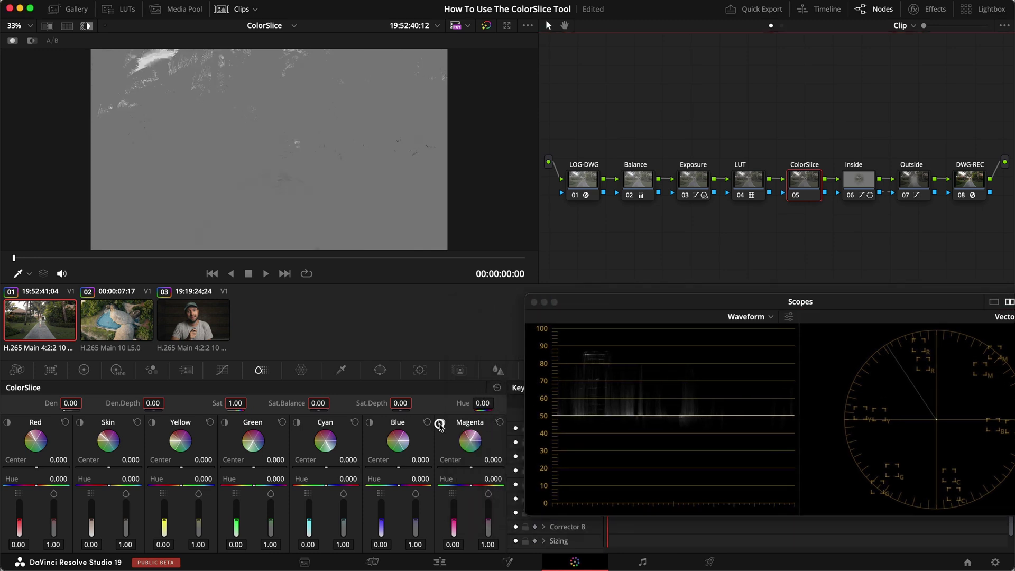
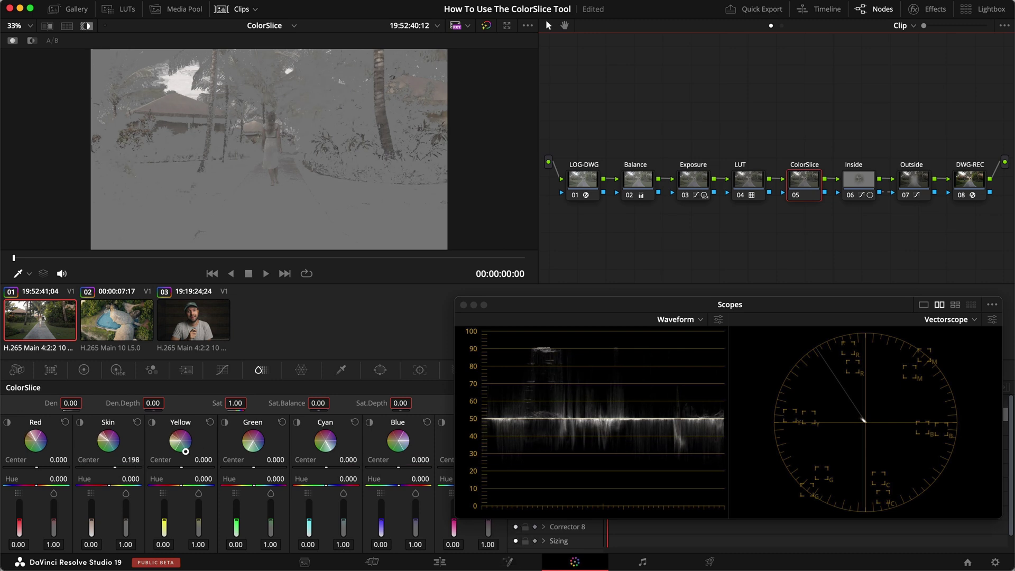
Reset the Skin range's Center value and check its selected areas with the highlight off and on
{"action": "double_click", "coordinate": [84, 463]}
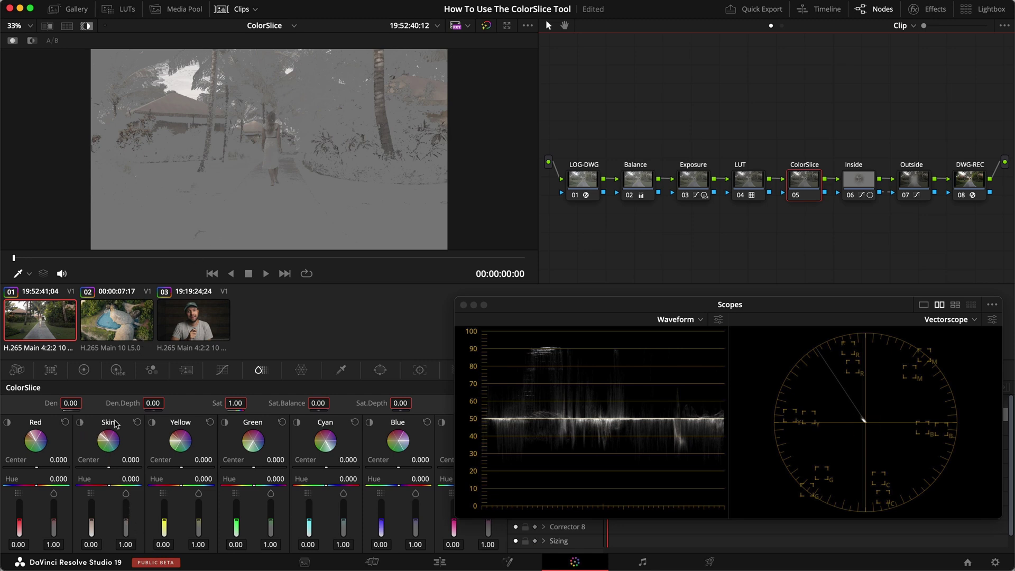
{"action": "key", "text": "shift+h"}
{"action": "key", "text": "shift+h"}
{"action": "key", "text": "shift+h"}
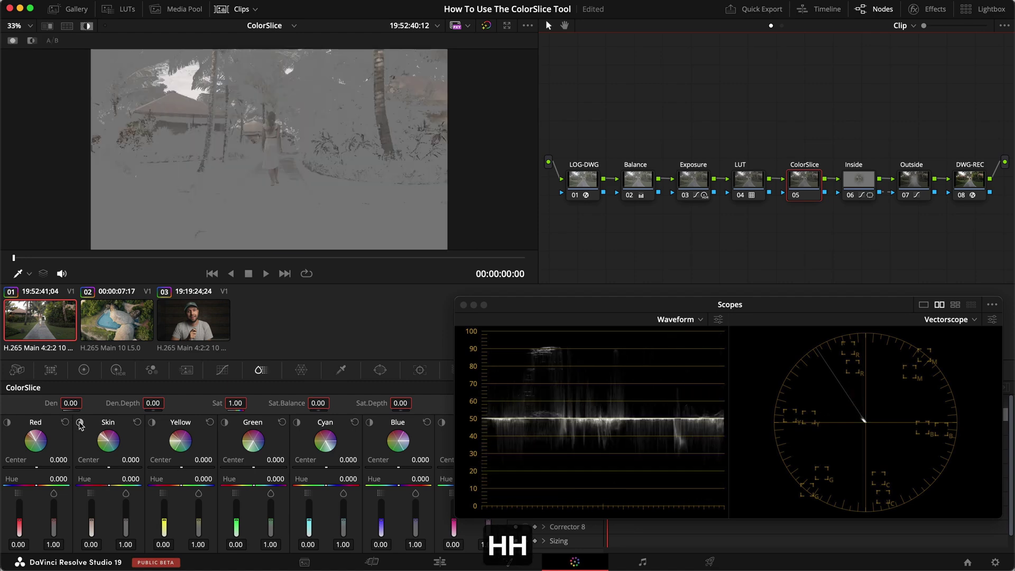
{"action": "key", "text": "shift+h"}
Set the Skin range's Center to -1.000 while checking the woman's skin in the highlight, and turn the highlight off
{"action": "scroll", "coordinate": [254, 86], "scroll_direction": "up", "scroll_amount": 5}
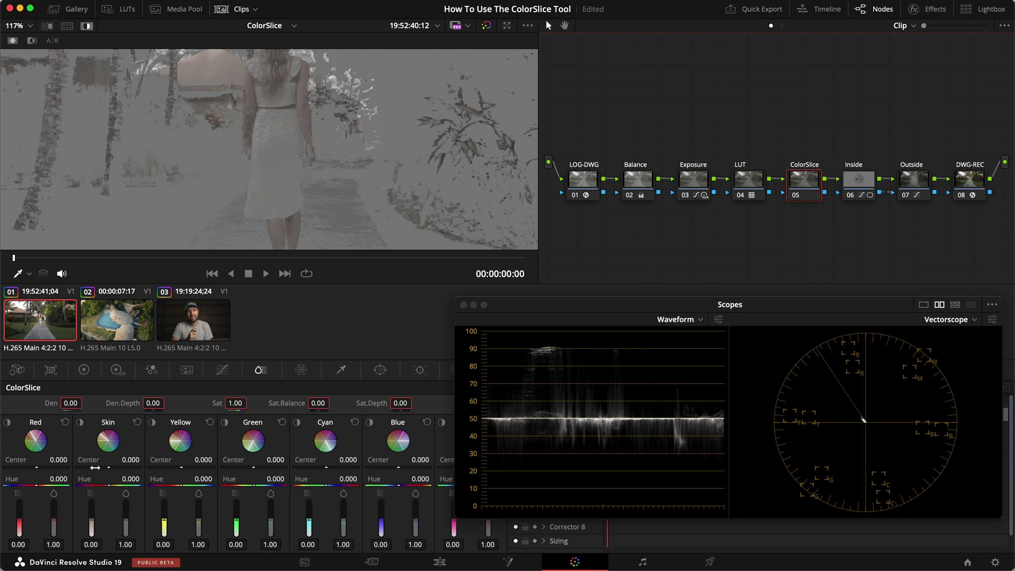
{"action": "left_click_drag", "start_coordinate": [88, 460], "coordinate": [58, 459]}
{"action": "left_click_drag", "start_coordinate": [506, 303], "coordinate": [454, 309]}
{"action": "left_click_drag", "start_coordinate": [107, 459], "coordinate": [74, 463]}
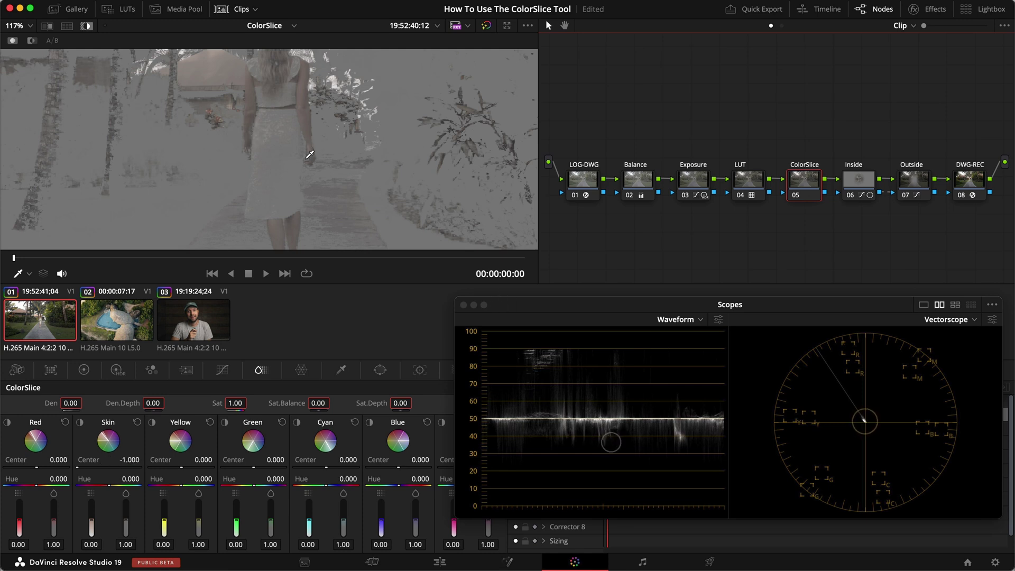
{"action": "scroll", "coordinate": [284, 178], "scroll_direction": "down", "scroll_amount": 4}
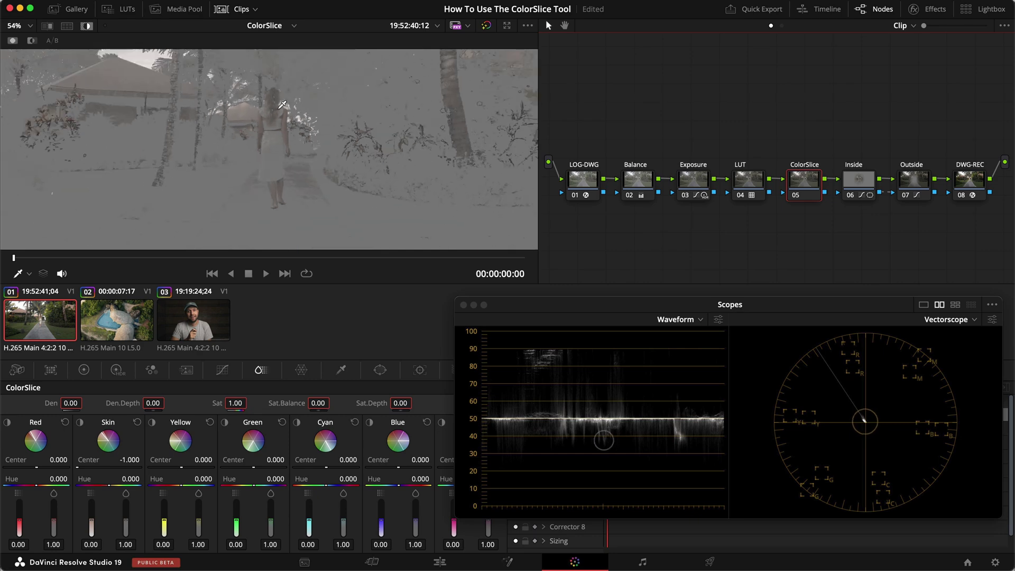
{"action": "scroll", "coordinate": [287, 149], "scroll_direction": "up", "scroll_amount": 2}
{"action": "key", "text": "shift+h"}
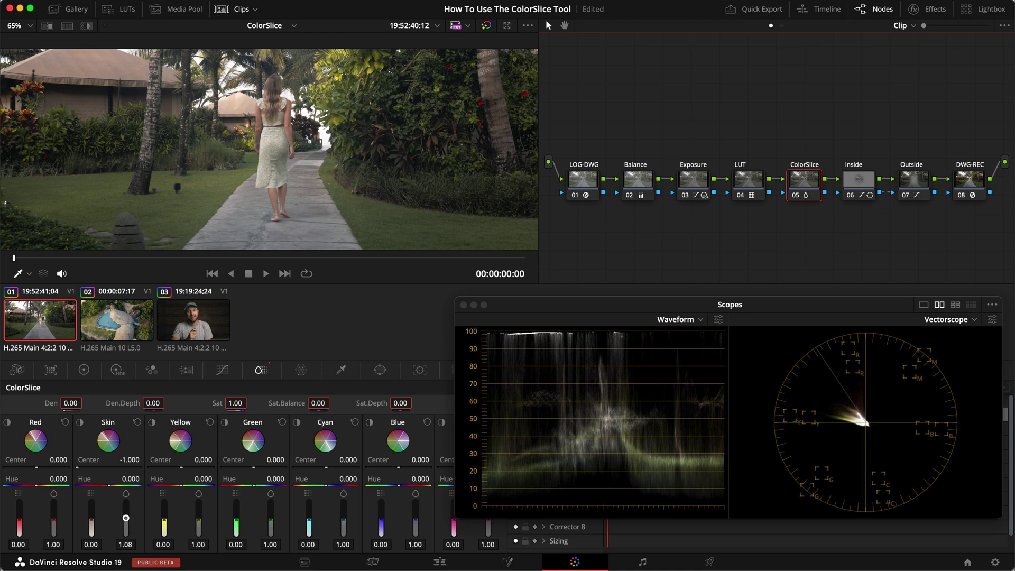
Set the Skin range's density to 0.08 and saturation to 1.10, and compare the result full screen and with the node bypassed
{"action": "left_click_drag", "start_coordinate": [92, 519], "coordinate": [92, 517]}
{"action": "key", "text": "super+f"}
{"action": "key", "text": "super+d"}
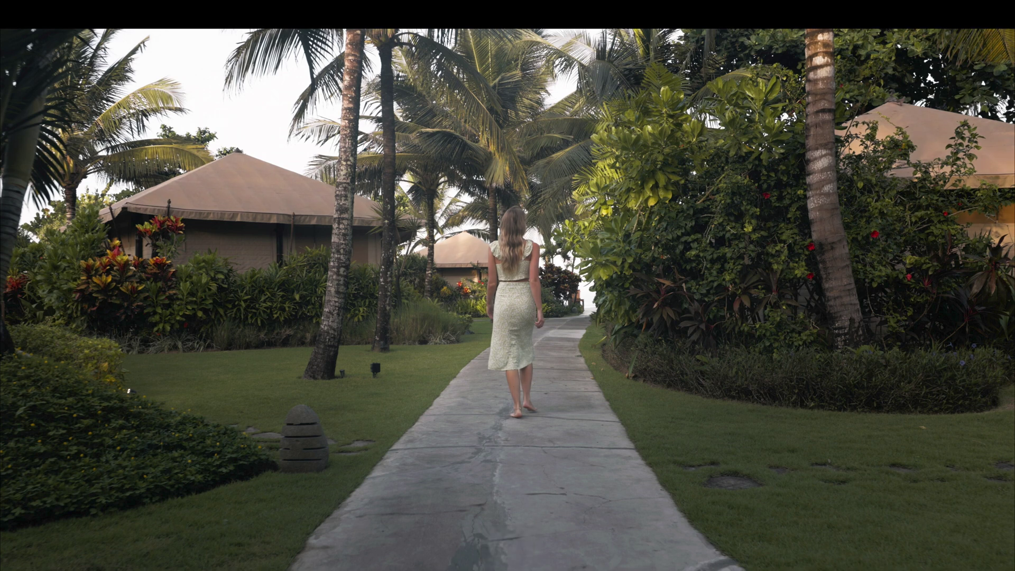
{"action": "key", "text": "Escape"}
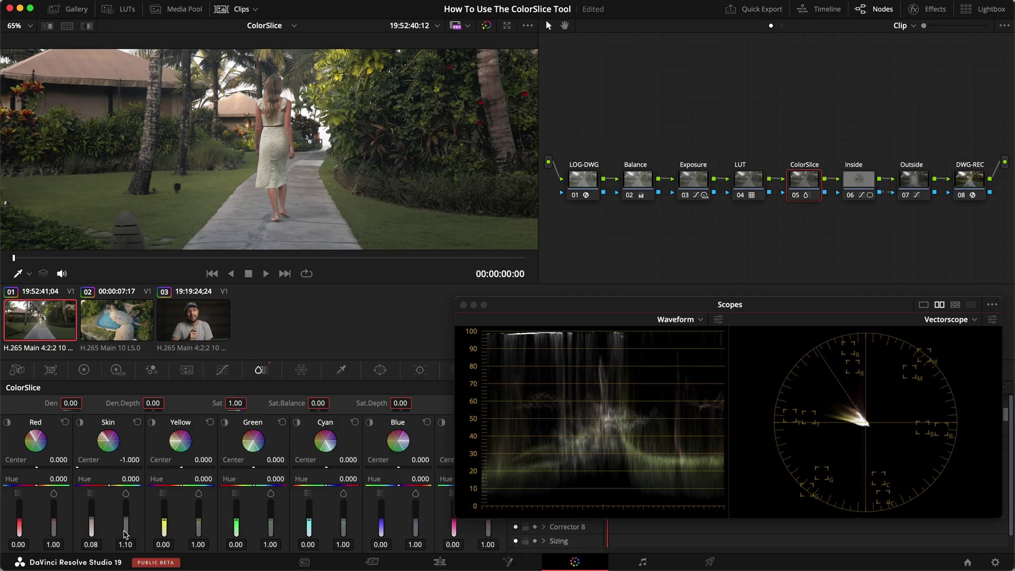
{"action": "key", "text": "super+d"}
{"action": "key", "text": "super+d"}
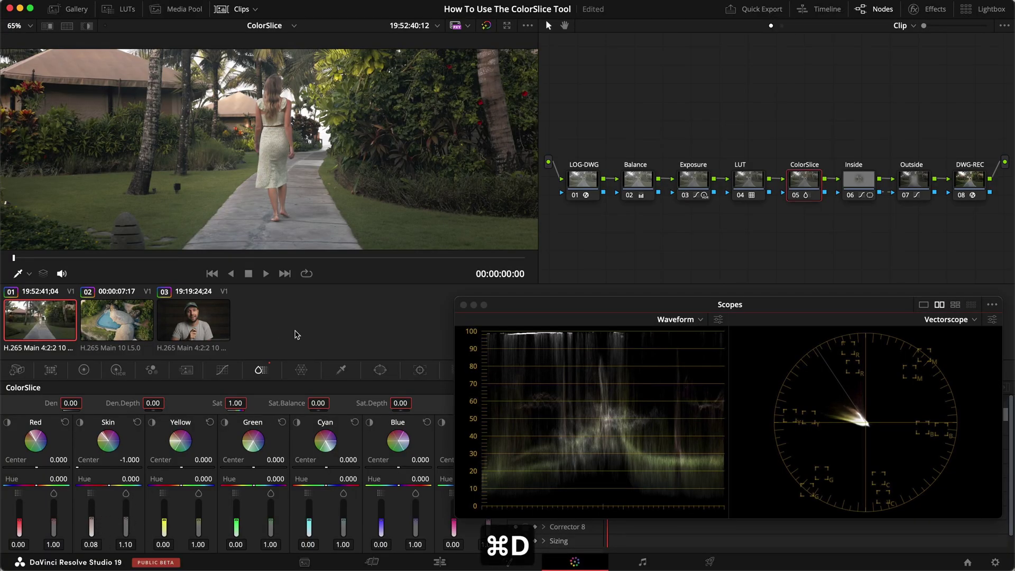
Compare the walkway image with the ColorSlice node bypassed, and check the Yellow range's selected areas in the highlight view
{"action": "key", "text": "super+d"}
{"action": "key", "text": "super+d"}
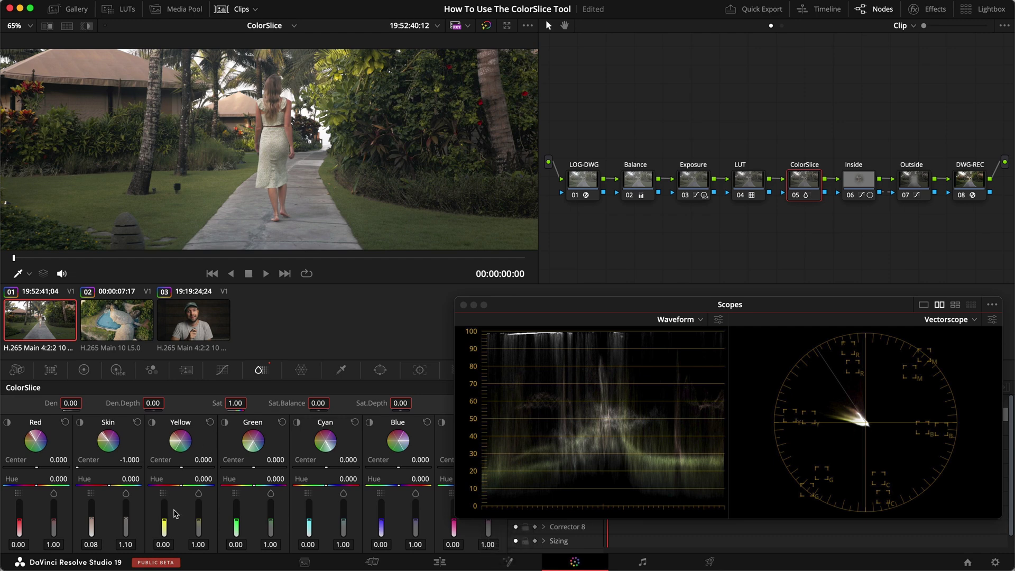
{"action": "scroll", "coordinate": [324, 261], "scroll_direction": "down", "scroll_amount": 3}
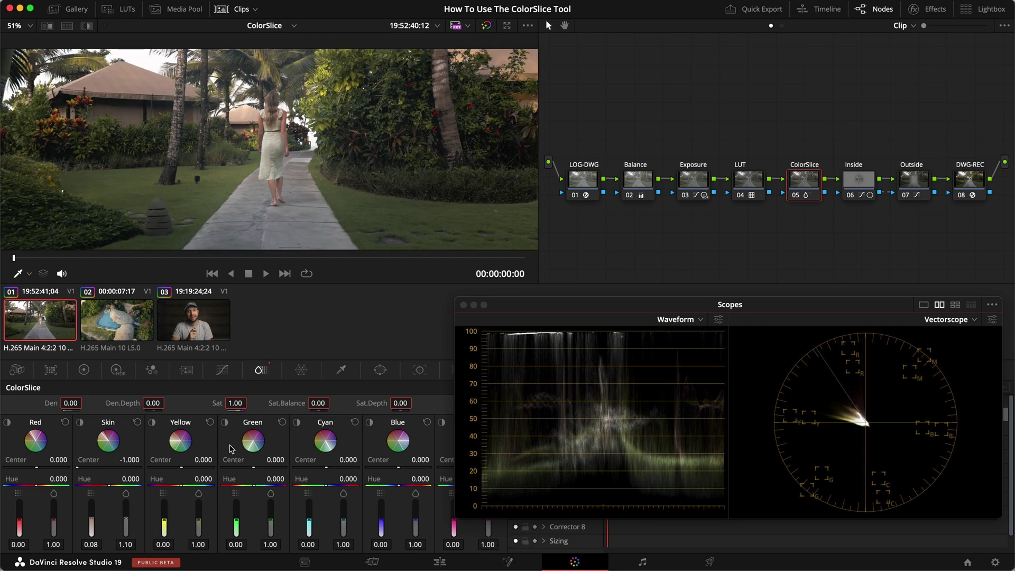
{"action": "left_click", "coordinate": [152, 424]}
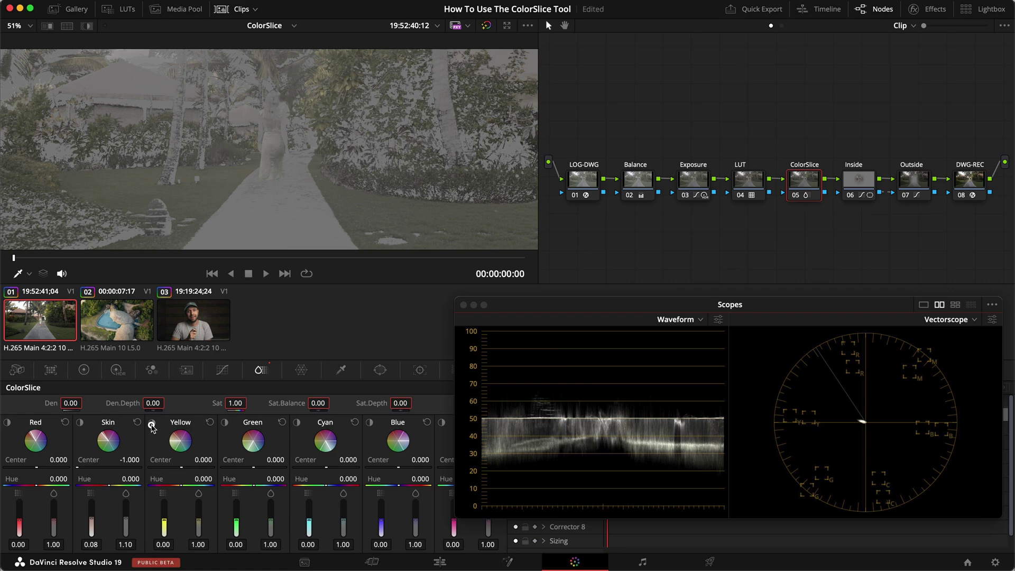
{"action": "left_click", "coordinate": [152, 424]}
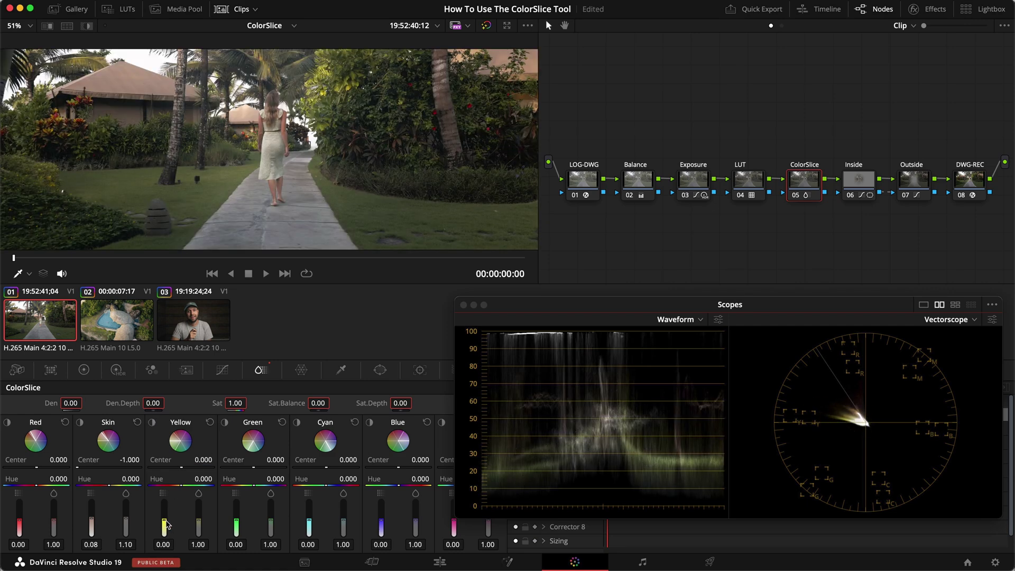
Try the Yellow range's density at 0.98, -1.00 and 0.57 and its saturation at 1.25, and reset both to their defaults
{"action": "left_click_drag", "start_coordinate": [165, 520], "coordinate": [165, 468]}
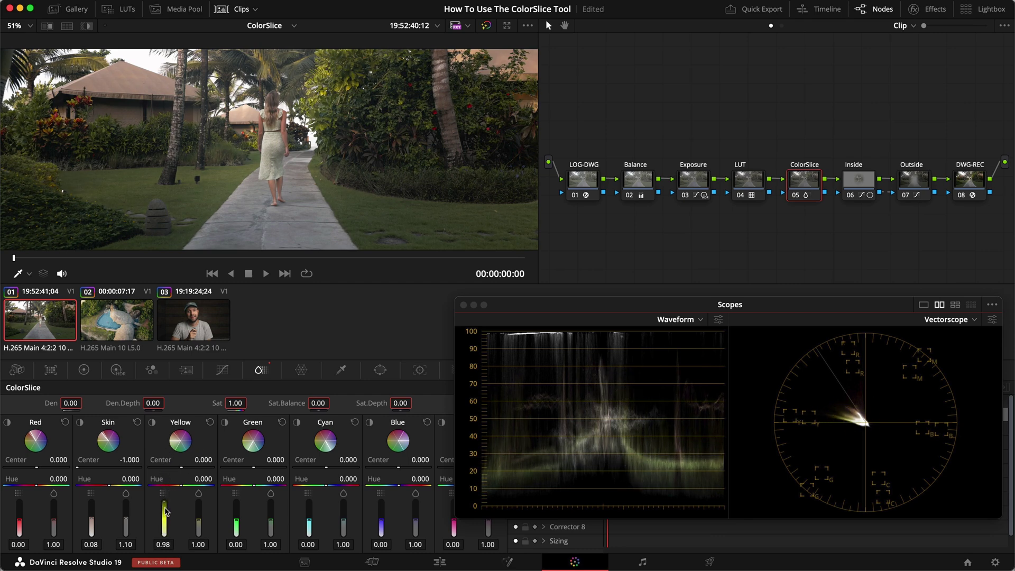
{"action": "left_click_drag", "start_coordinate": [164, 510], "coordinate": [164, 535]}
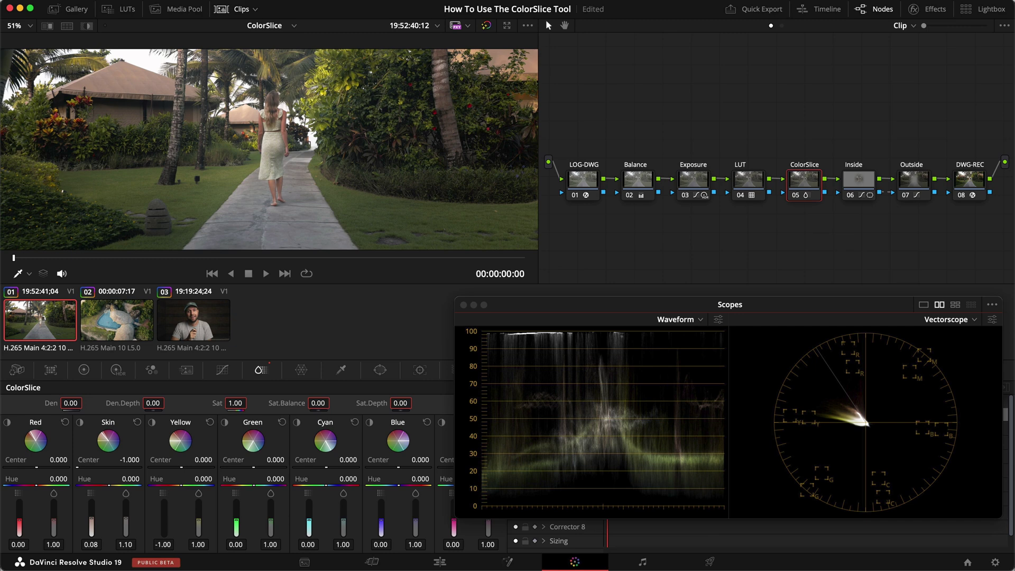
{"action": "left_click_drag", "start_coordinate": [164, 535], "coordinate": [165, 533]}
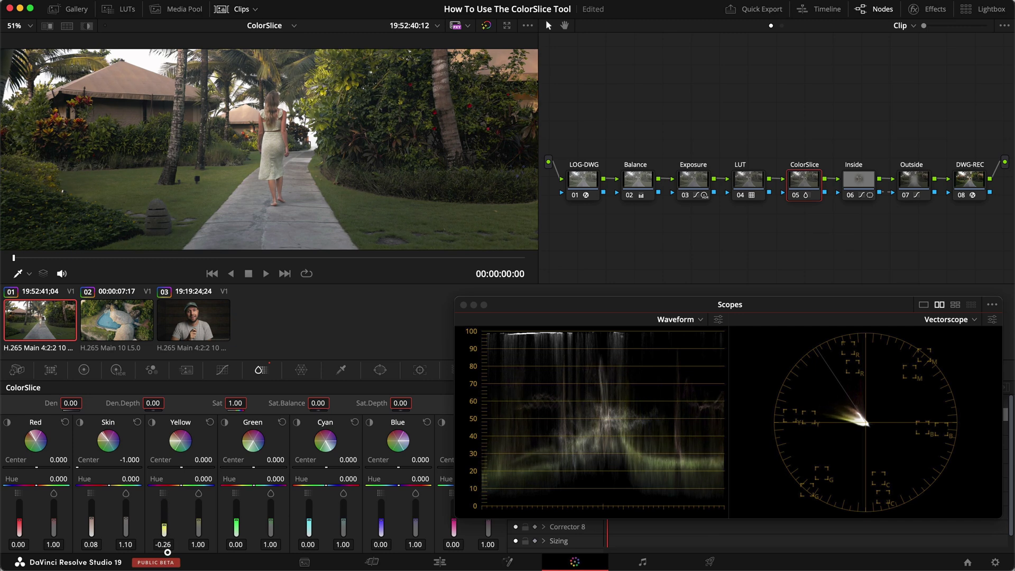
{"action": "double_click", "coordinate": [166, 544]}
{"action": "mouse_move", "coordinate": [200, 529]}
{"action": "left_mouse_down"}
{"action": "mouse_move", "coordinate": [199, 500]}
{"action": "mouse_move", "coordinate": [204, 528]}
{"action": "mouse_move", "coordinate": [203, 512]}
{"action": "mouse_move", "coordinate": [165, 518]}
{"action": "left_mouse_up"}
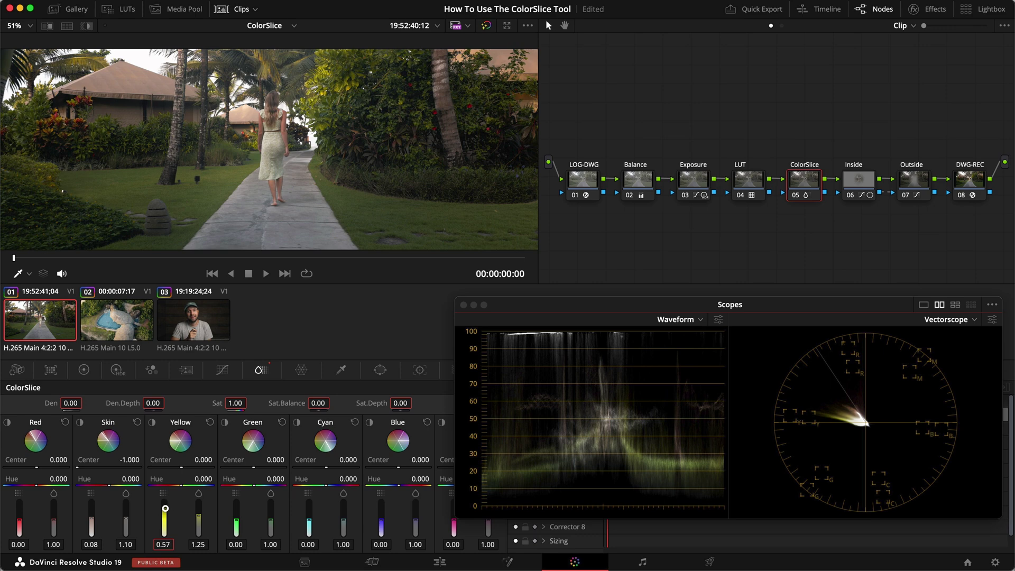
{"action": "left_click_drag", "start_coordinate": [198, 513], "coordinate": [198, 517]}
{"action": "double_click", "coordinate": [199, 493]}
{"action": "double_click", "coordinate": [161, 493]}
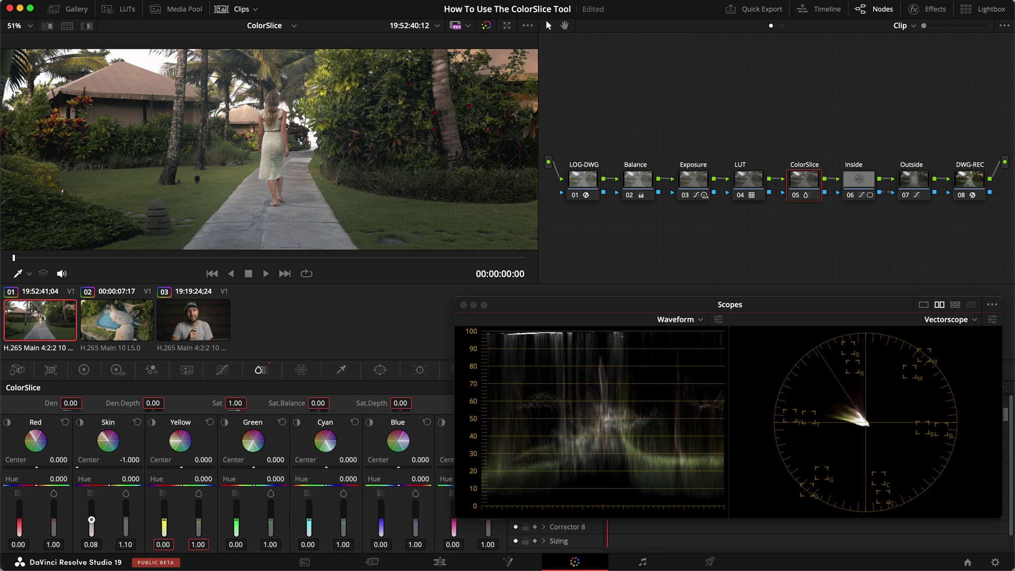
Set the Skin range's density to 0.09 and compare the grade full screen with the ColorSlice node bypassed
{"action": "key", "text": "super+f"}
{"action": "key", "text": "super+d"}
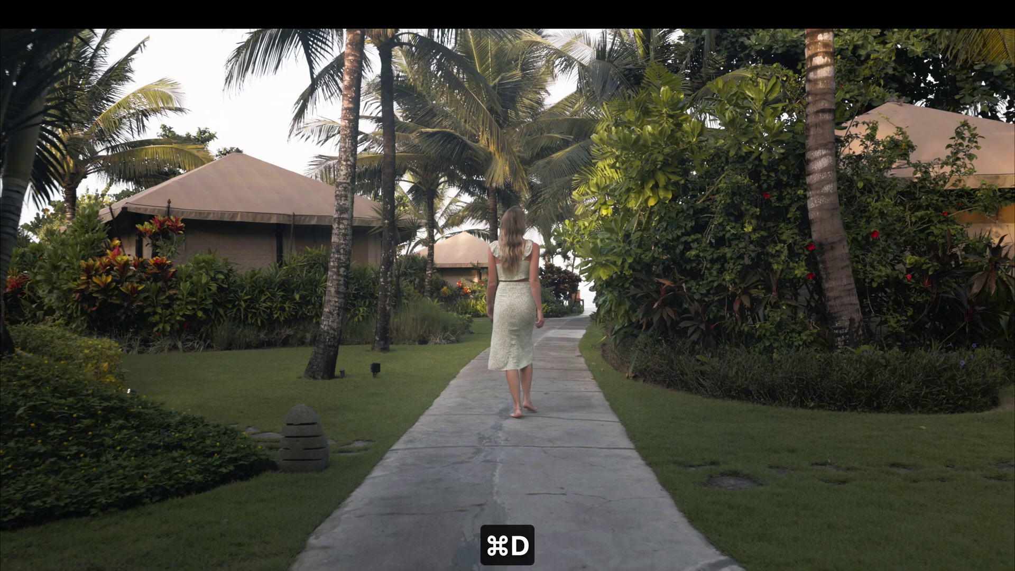
{"action": "key", "text": "Escape"}
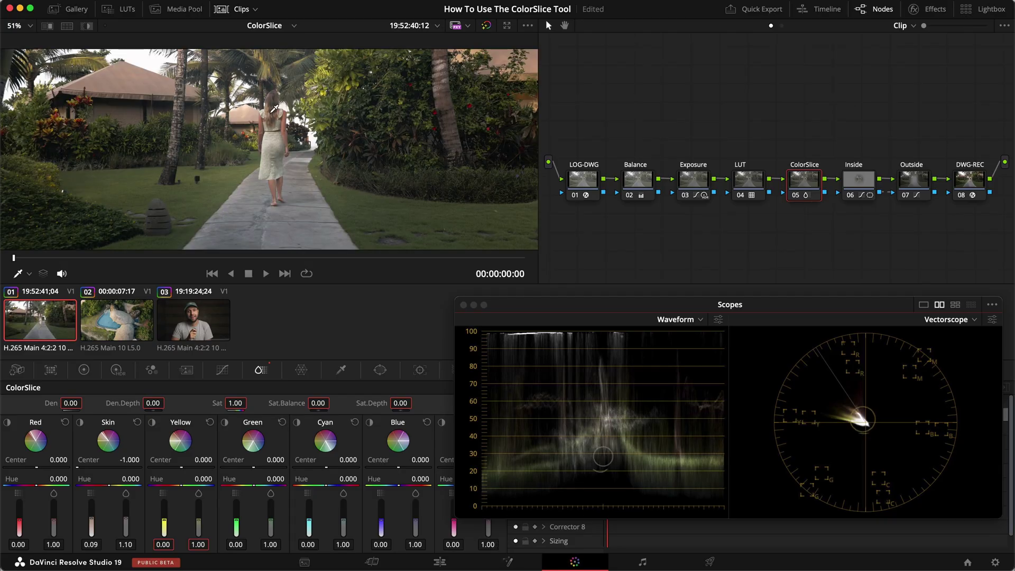
Set the Balance node's green Offset to 25.67 in the primary color wheels and compare with the node bypassed
{"action": "scroll", "coordinate": [274, 108], "scroll_direction": "up", "scroll_amount": 3}
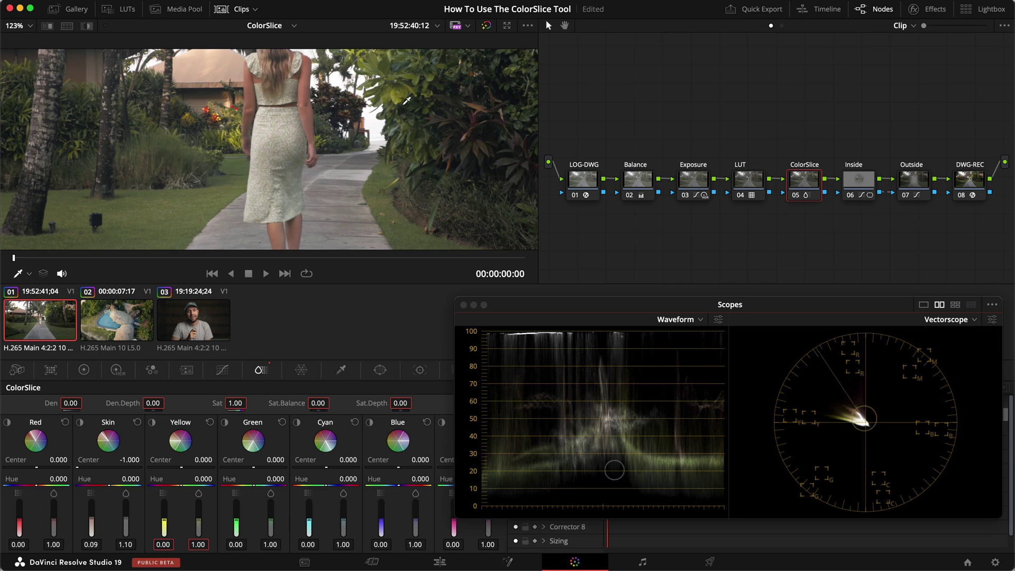
{"action": "left_click", "coordinate": [633, 177]}
{"action": "left_click", "coordinate": [83, 370]}
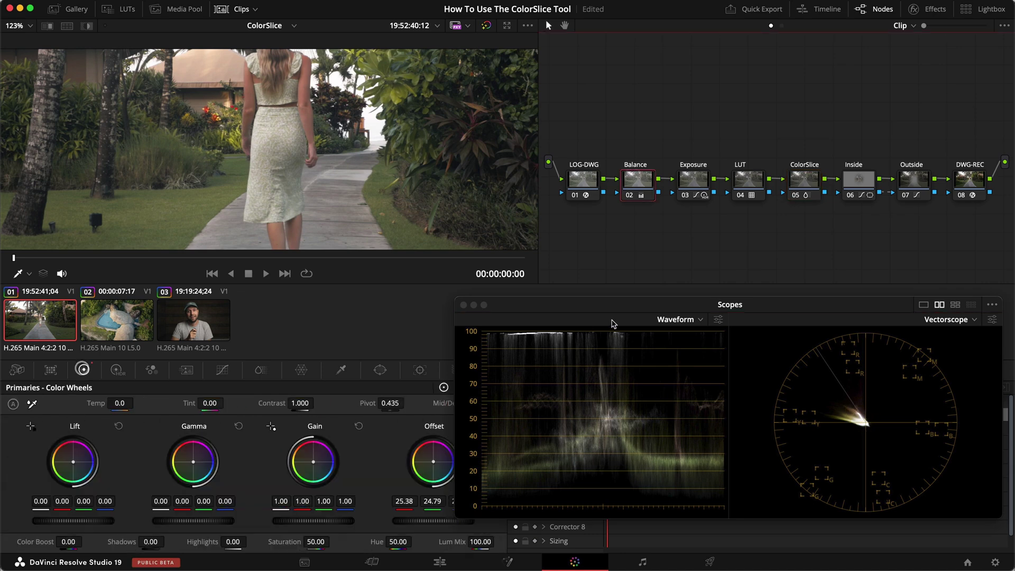
{"action": "left_click_drag", "start_coordinate": [432, 502], "coordinate": [437, 506]}
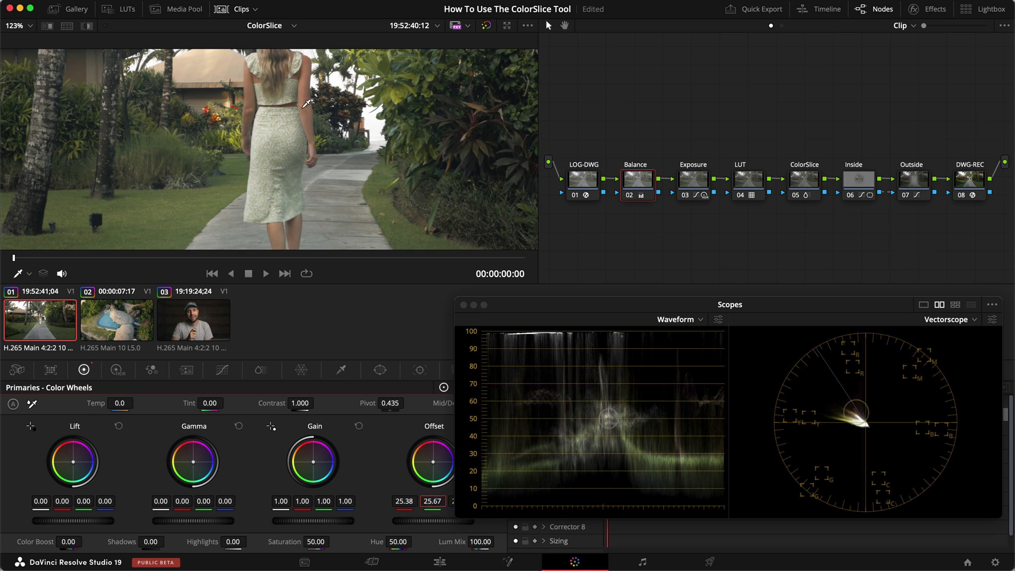
{"action": "key", "text": "super+b"}
{"action": "key", "text": "super+d"}
Select the ColorSlice node and compare the woman's skin with the node disabled and enabled
{"action": "left_click", "coordinate": [808, 185]}
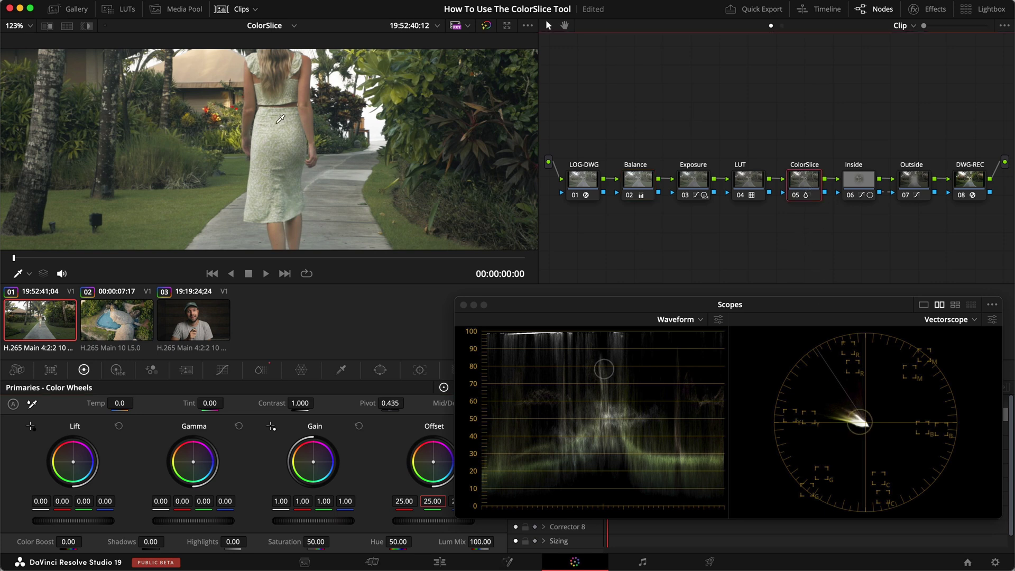
{"action": "key", "text": "super+d"}
{"action": "key", "text": "super+d"}
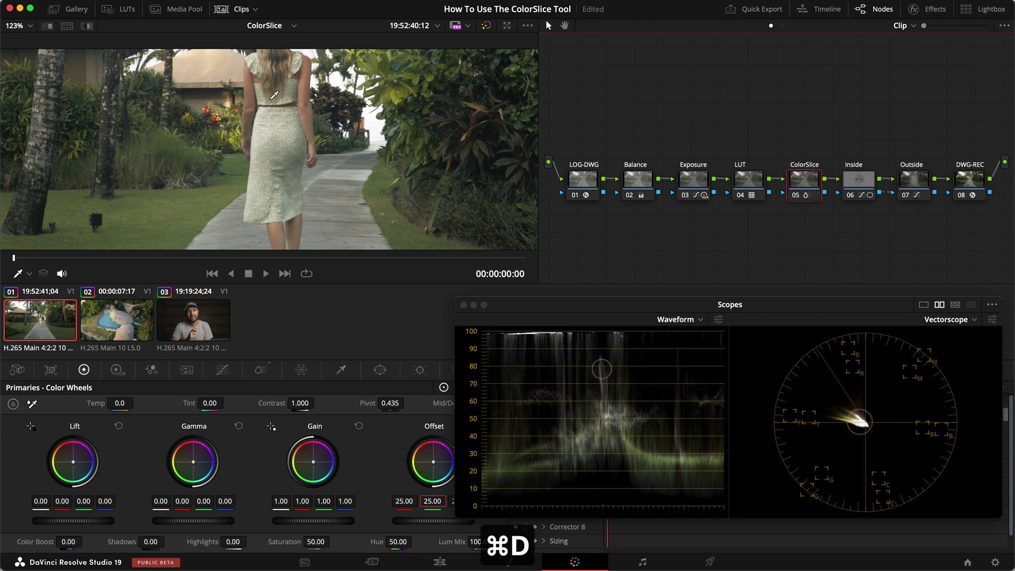
Check the Skin range in highlight view, set its ColorSlice Hue to -0.220, and compare the result full screen
{"action": "left_click", "coordinate": [261, 369]}
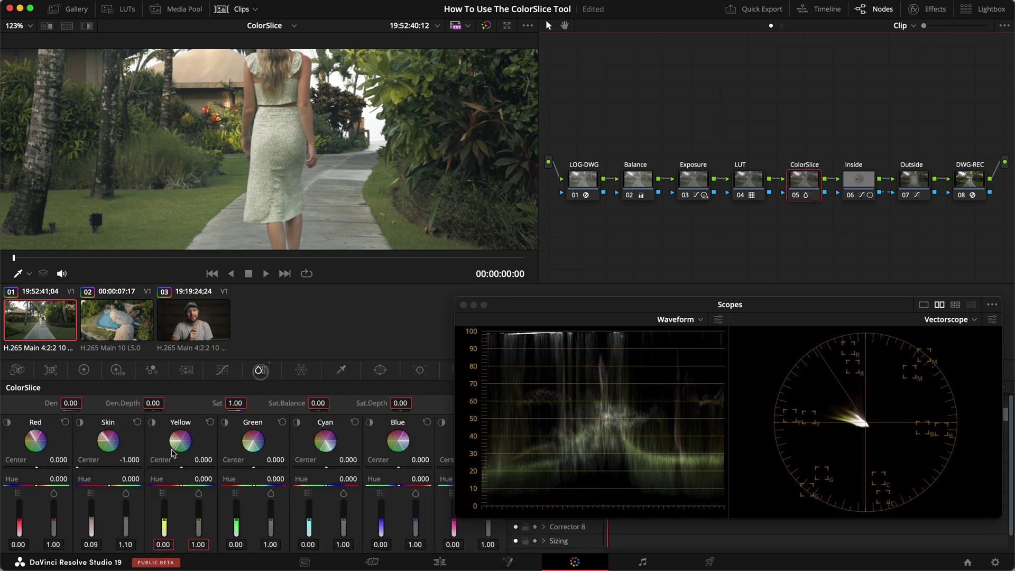
{"action": "left_click", "coordinate": [80, 424]}
{"action": "key", "text": "shift+h"}
{"action": "mouse_move", "coordinate": [97, 478]}
{"action": "left_mouse_down"}
{"action": "mouse_move", "coordinate": [28, 468]}
{"action": "mouse_move", "coordinate": [506, 303]}
{"action": "mouse_move", "coordinate": [401, 299]}
{"action": "mouse_move", "coordinate": [741, 320]}
{"action": "mouse_move", "coordinate": [85, 476]}
{"action": "mouse_move", "coordinate": [123, 478]}
{"action": "mouse_move", "coordinate": [65, 470]}
{"action": "left_mouse_up"}
{"action": "key", "text": "super+f"}
{"action": "key", "text": "super+d"}
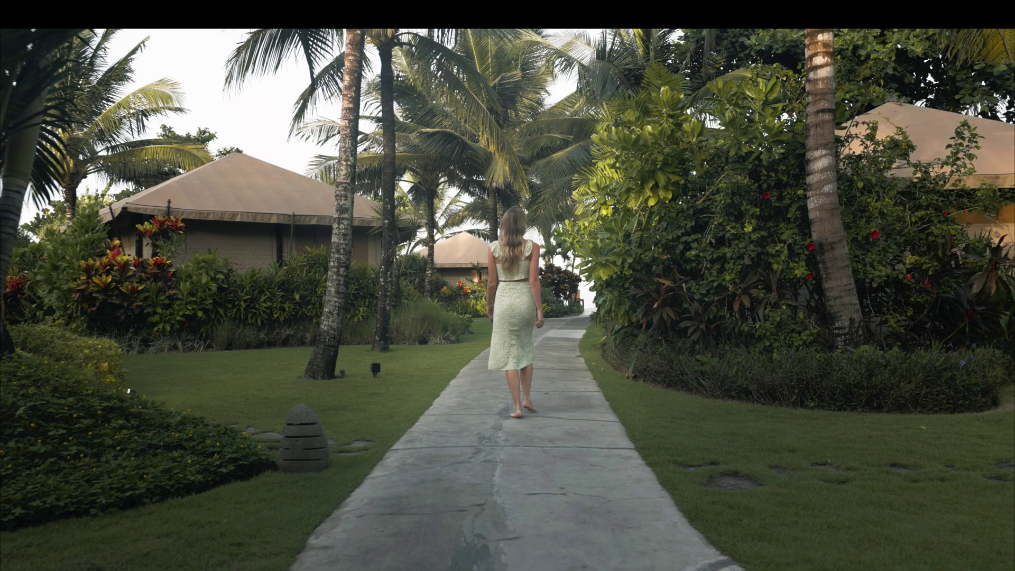
{"action": "key", "text": "super+f"}
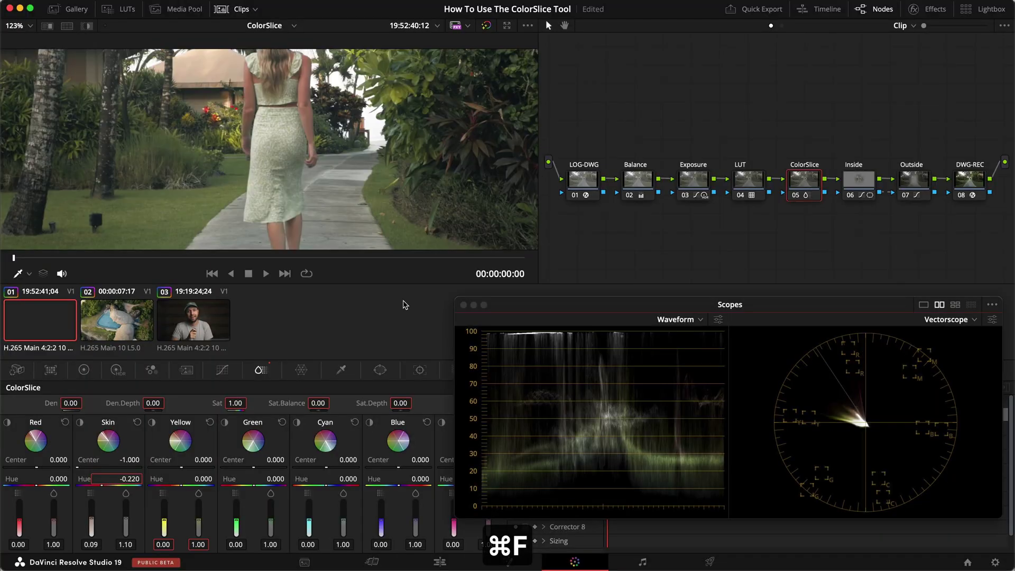
Compare the skin with the node bypassed and fine-tune the Skin range's Hue to -0.232
{"action": "key", "text": "super+d"}
{"action": "key", "text": "super+d"}
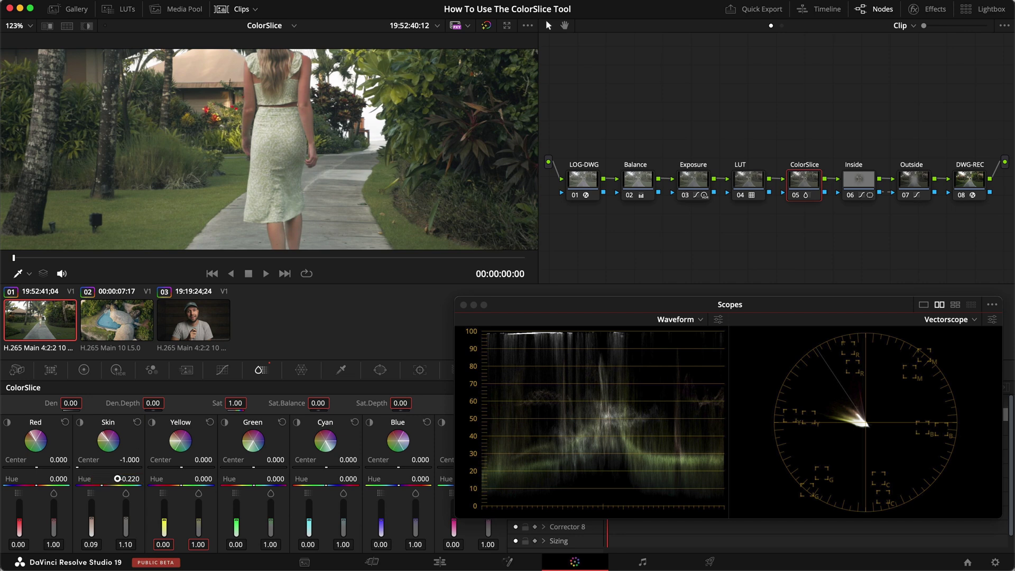
{"action": "mouse_move", "coordinate": [126, 478]}
{"action": "left_mouse_down"}
{"action": "mouse_move", "coordinate": [100, 478]}
{"action": "mouse_move", "coordinate": [124, 478]}
{"action": "left_mouse_up"}
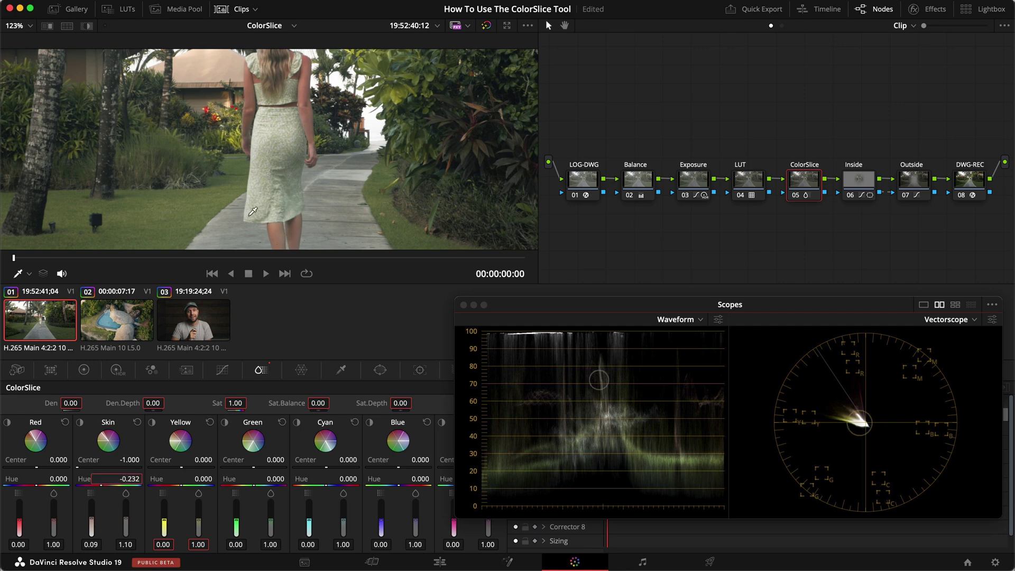
{"action": "scroll", "coordinate": [253, 212], "scroll_direction": "down", "scroll_amount": 3}
{"action": "scroll", "coordinate": [252, 211], "scroll_direction": "up", "scroll_amount": 3}
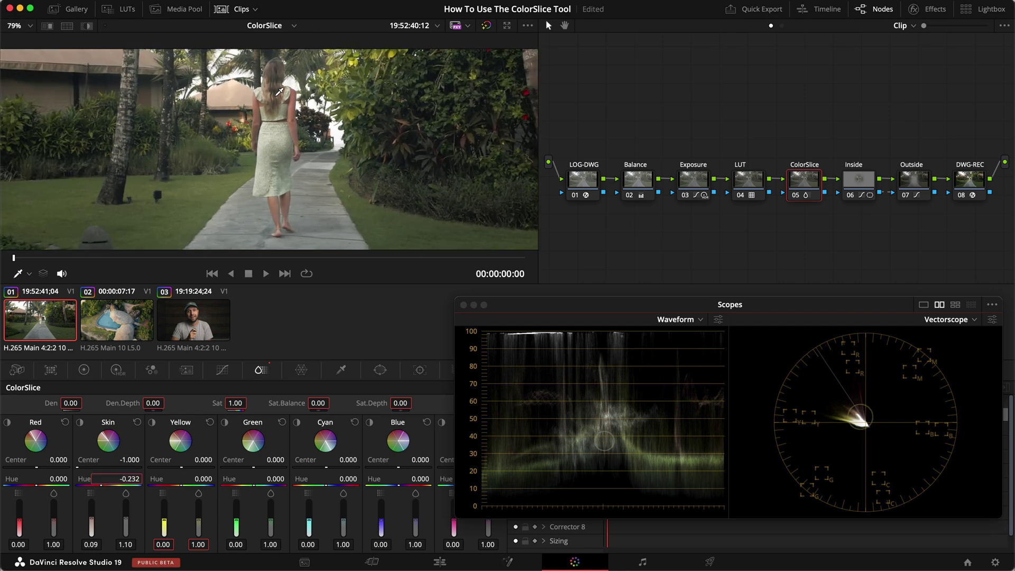
Check the Yellow range in highlight view, set its Hue to -0.228, and compare full screen with the node bypassed
{"action": "scroll", "coordinate": [279, 92], "scroll_direction": "up", "scroll_amount": 5}
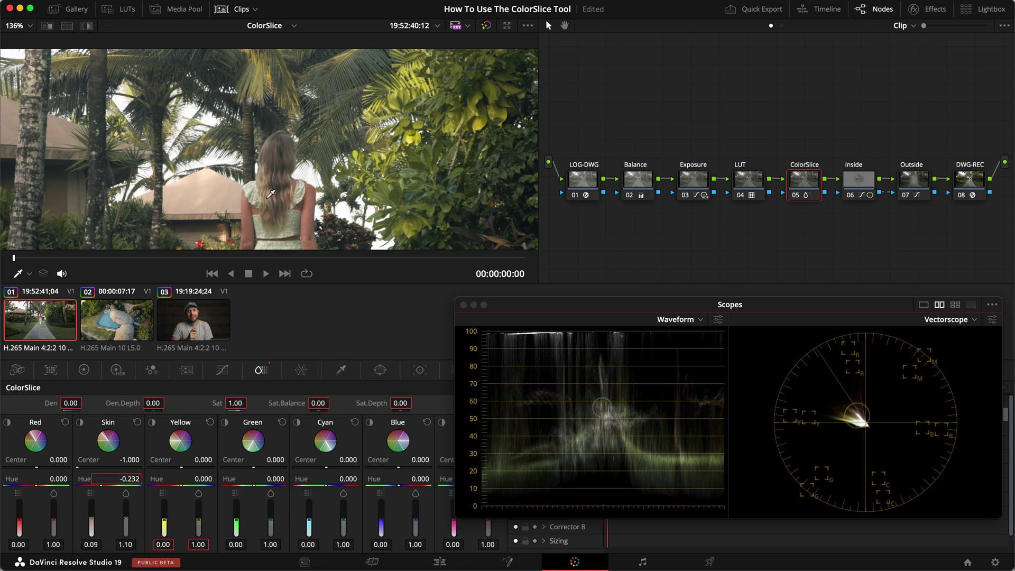
{"action": "left_click", "coordinate": [152, 422]}
{"action": "left_click", "coordinate": [153, 423]}
{"action": "left_click_drag", "start_coordinate": [186, 477], "coordinate": [152, 477]}
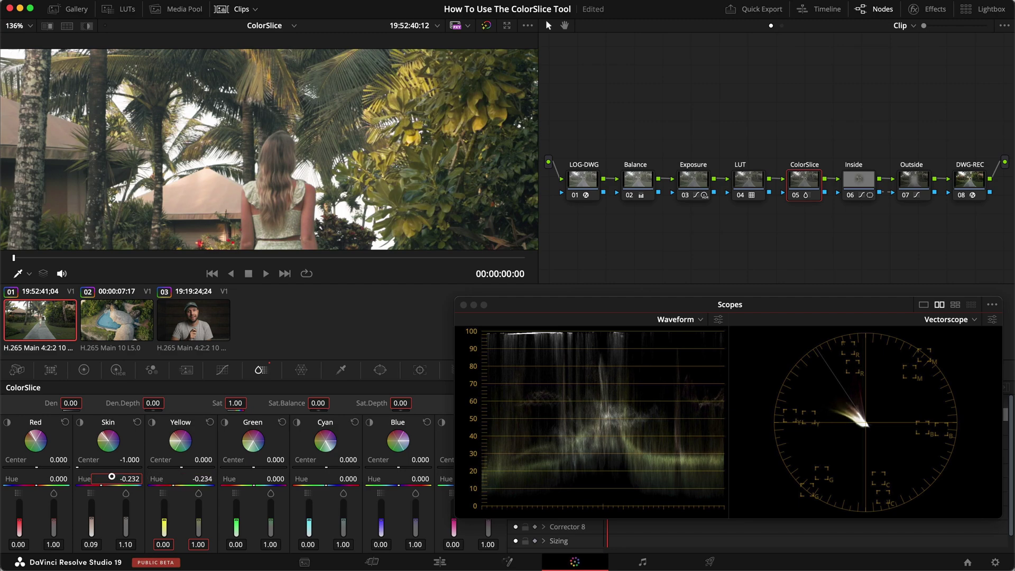
{"action": "key", "text": "super+f"}
{"action": "key", "text": "super+d"}
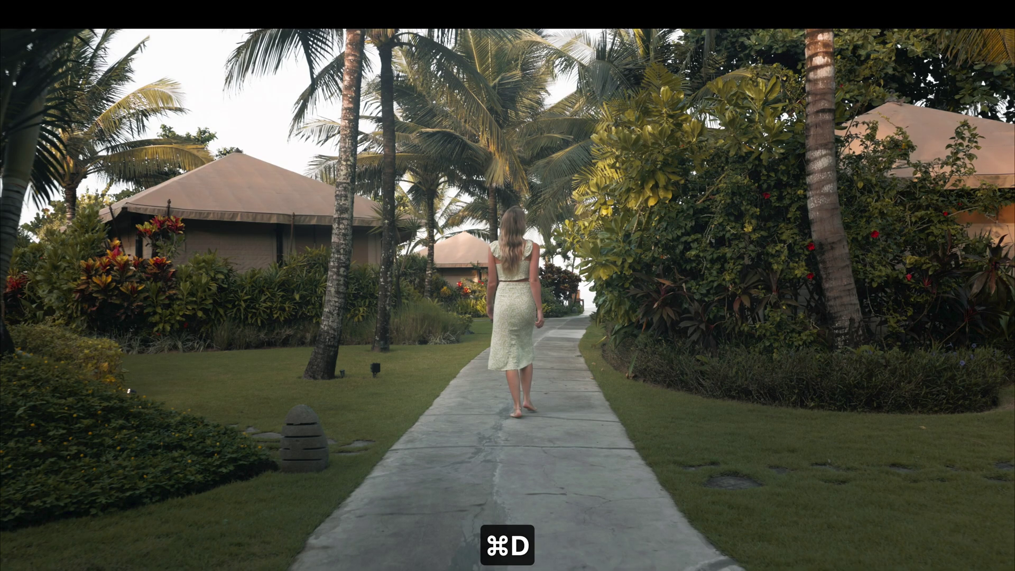
{"action": "key", "text": "super+d"}
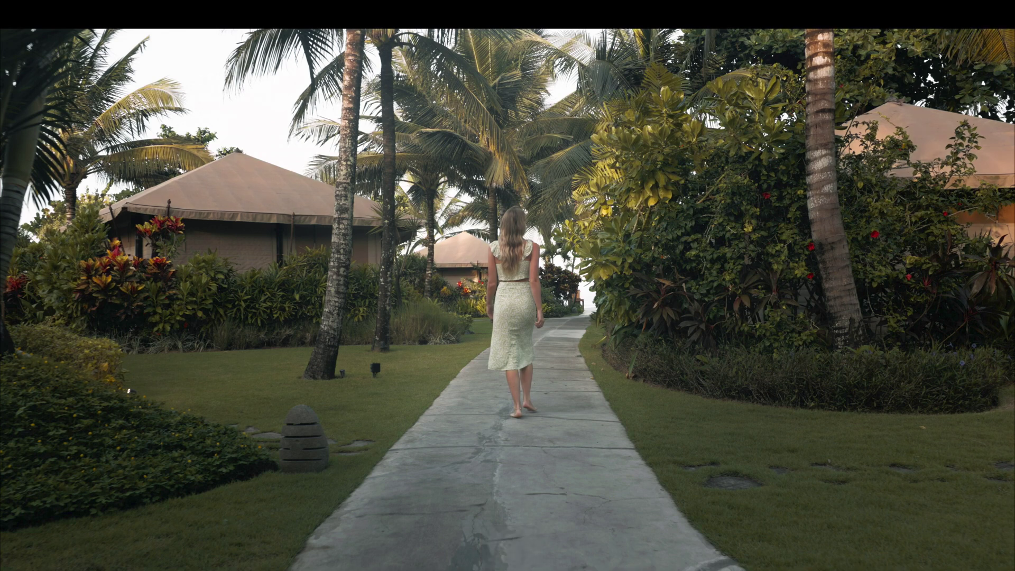
Save the project and fit the whole walkway image in the viewer
{"action": "key", "text": "super+s"}
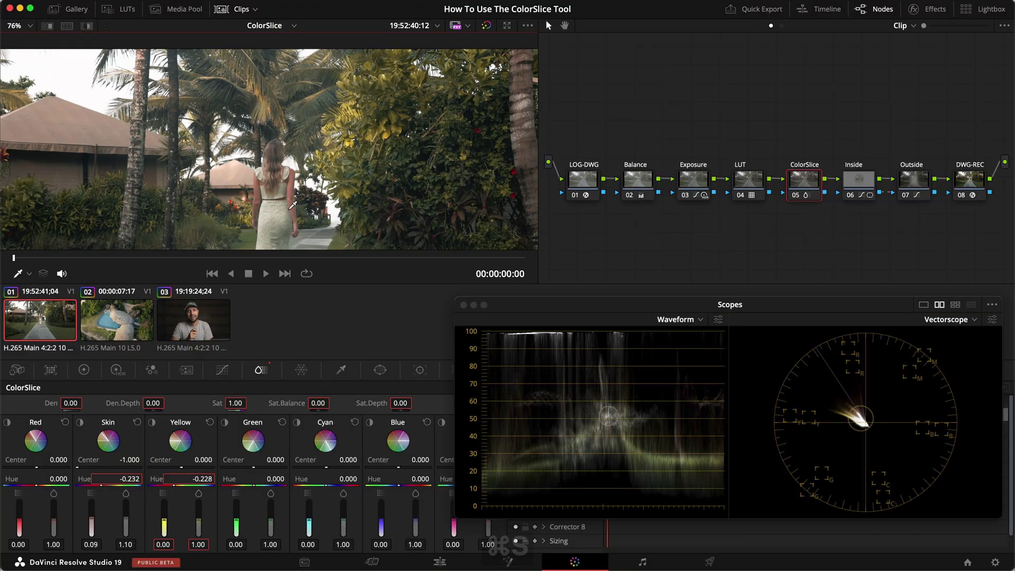
{"action": "key", "text": "shift+z"}
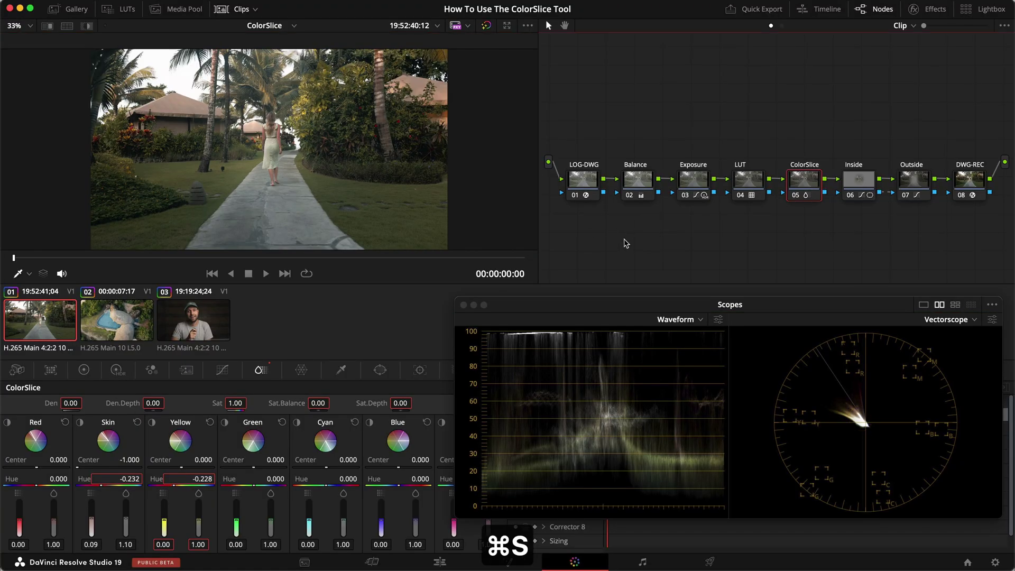
Inspect the image areas covered by the Green, Cyan and Blue ranges in highlight view, shifting the Scopes window aside meanwhile
{"action": "left_click_drag", "start_coordinate": [509, 307], "coordinate": [556, 319]}
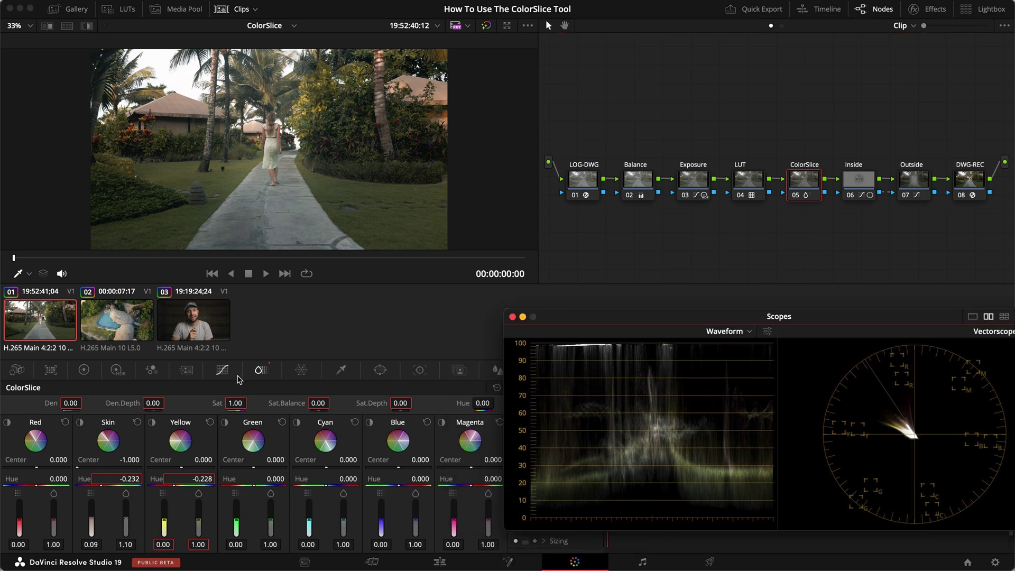
{"action": "left_click", "coordinate": [225, 423]}
{"action": "left_click", "coordinate": [224, 423]}
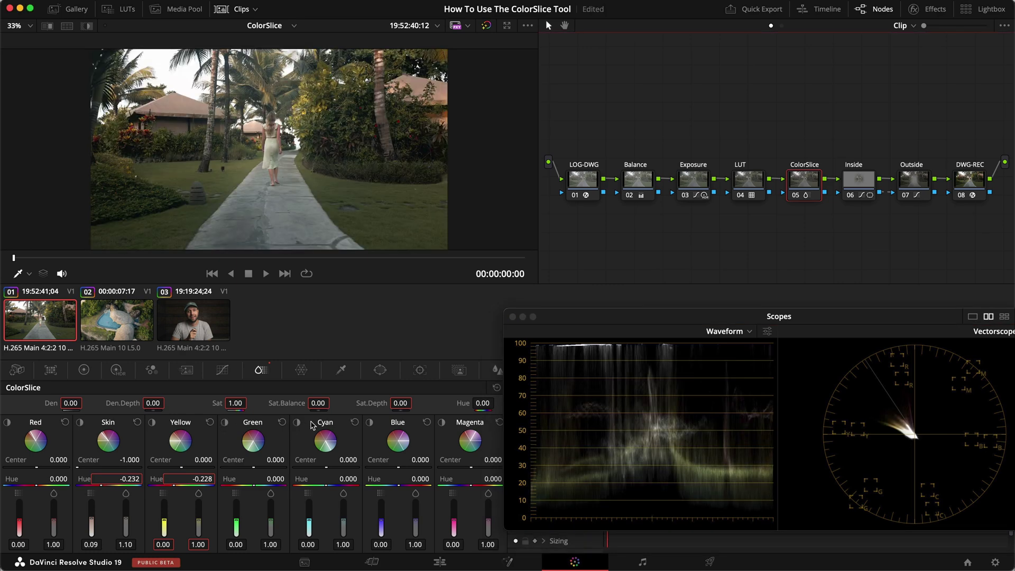
{"action": "left_click", "coordinate": [297, 421]}
{"action": "left_click", "coordinate": [298, 421]}
{"action": "left_click", "coordinate": [369, 423]}
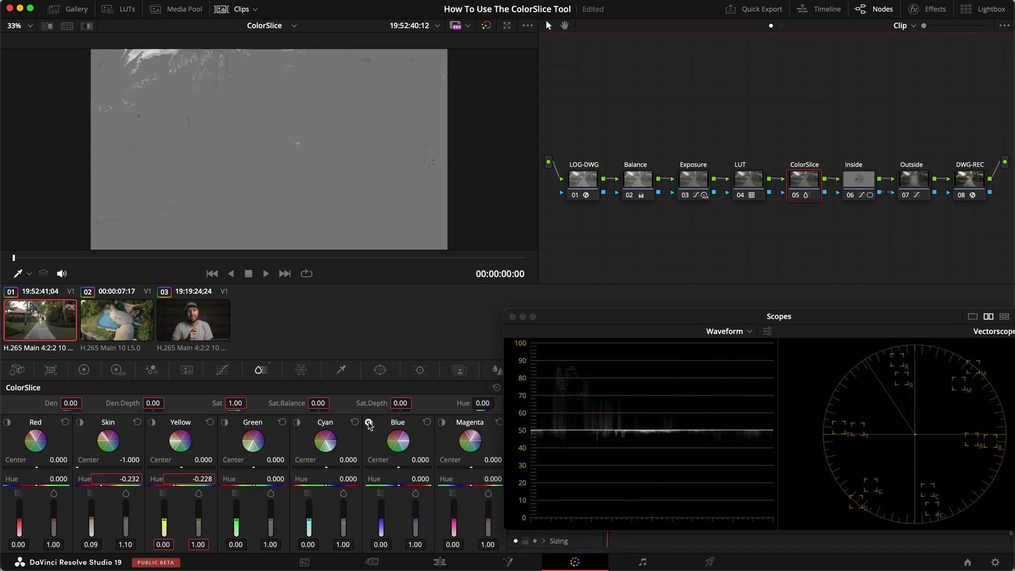
{"action": "left_click", "coordinate": [369, 423]}
{"action": "left_click_drag", "start_coordinate": [574, 326], "coordinate": [536, 324]}
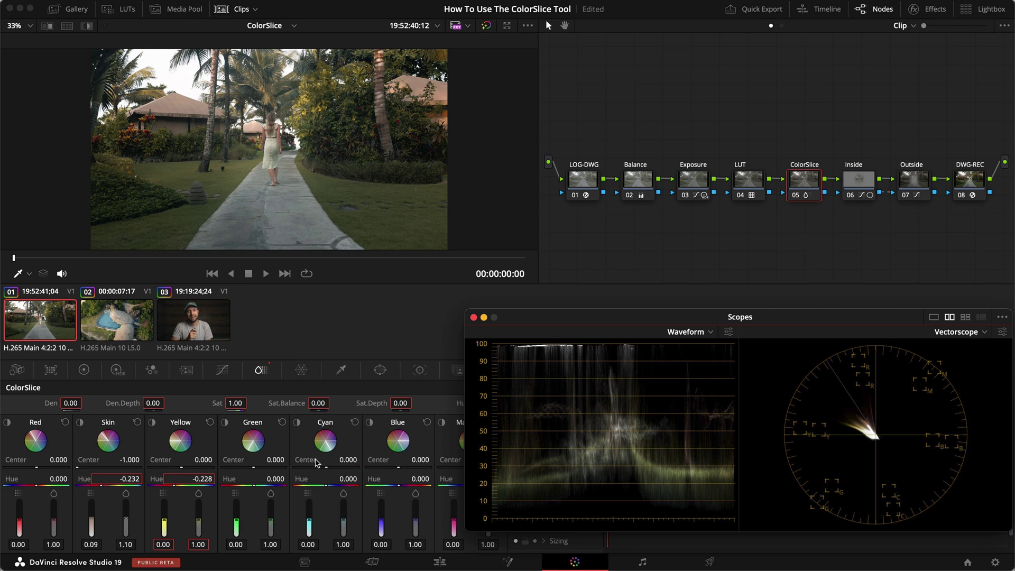
{"action": "left_click", "coordinate": [355, 444]}
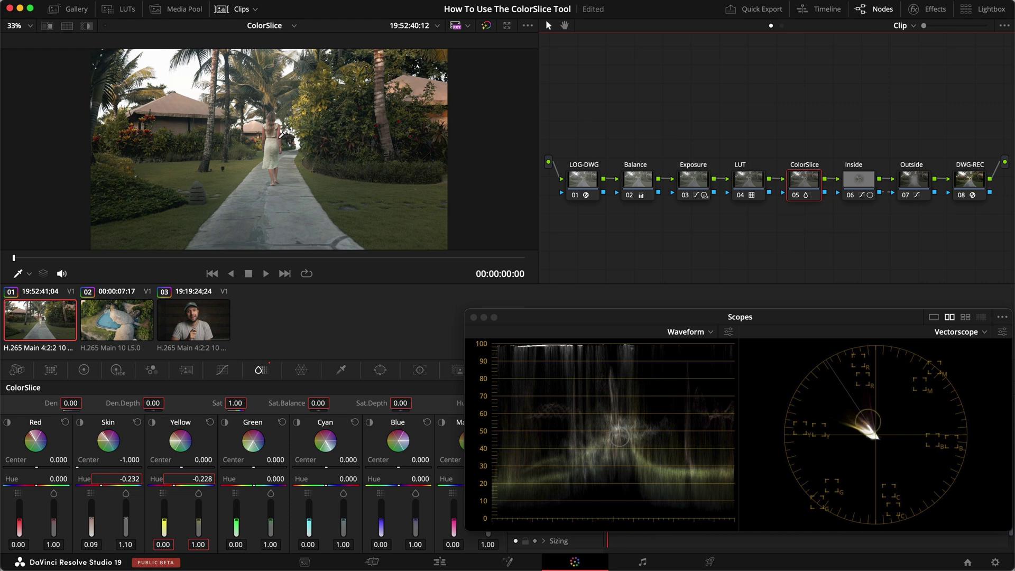
Switch to the aerial pool clip and hide the clip thumbnails to enlarge the viewer
{"action": "key", "text": "Down"}
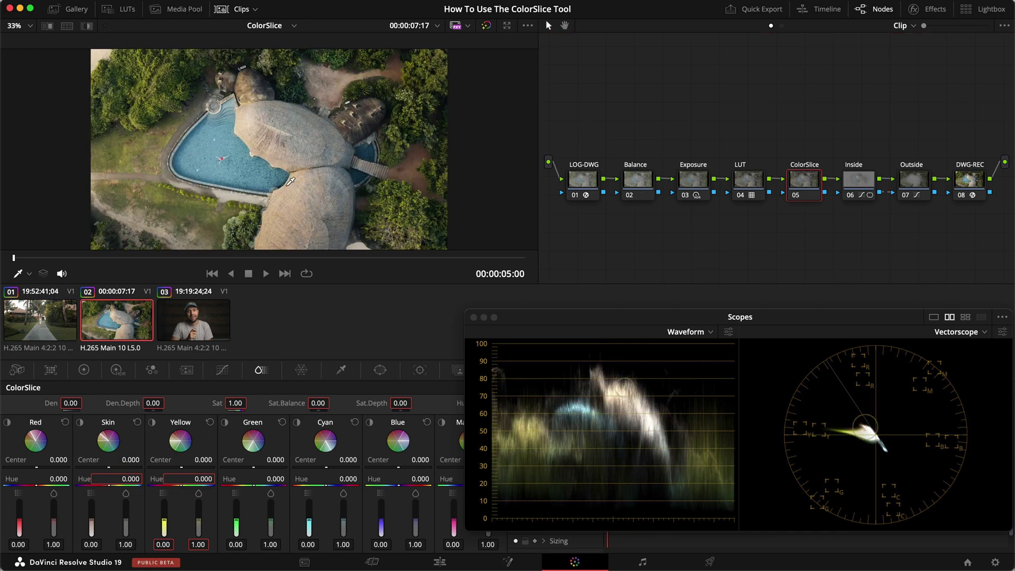
{"action": "left_click", "coordinate": [222, 9]}
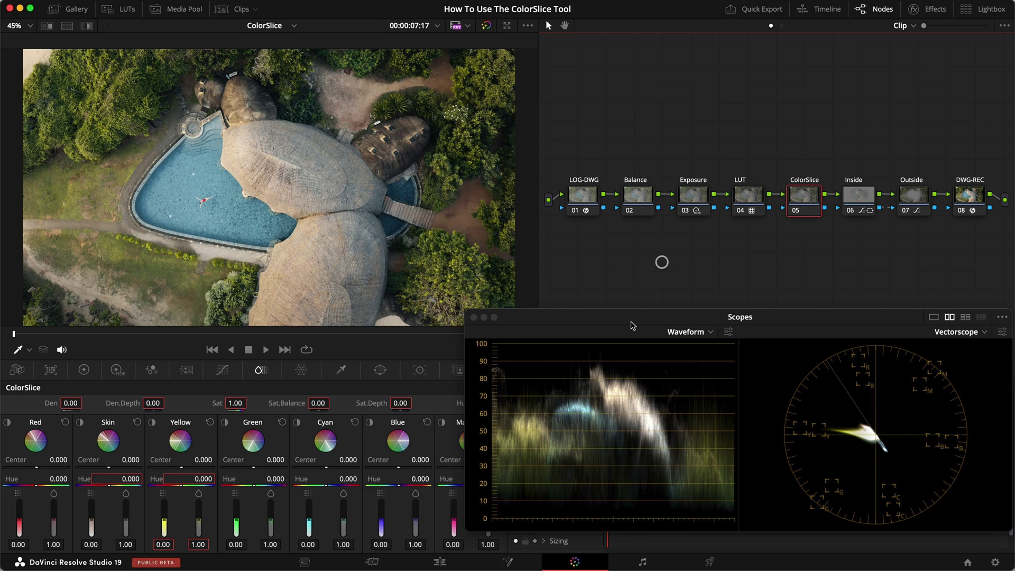
Compare the pool clip with and without the nodes from Balance to Outside, moving the Scopes window slightly aside first
{"action": "left_click_drag", "start_coordinate": [582, 318], "coordinate": [578, 320]}
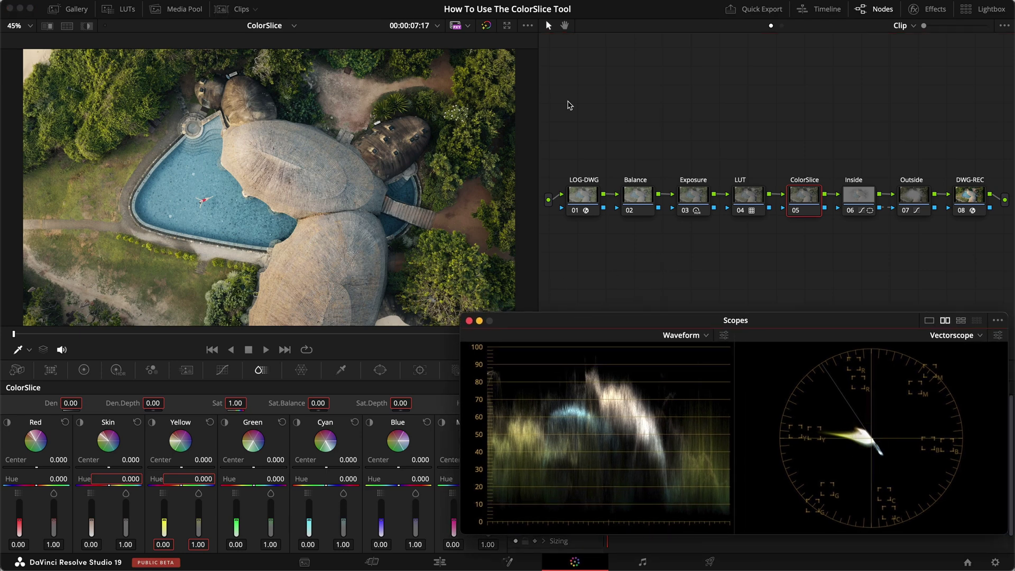
{"action": "left_click_drag", "start_coordinate": [646, 128], "coordinate": [931, 270]}
{"action": "key", "text": "super+d"}
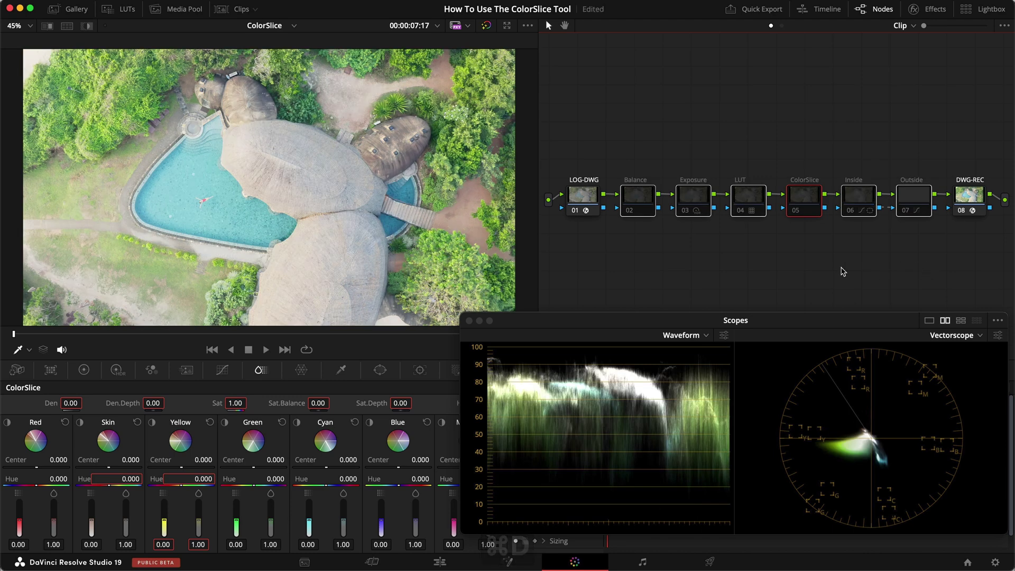
{"action": "key", "text": "super+d"}
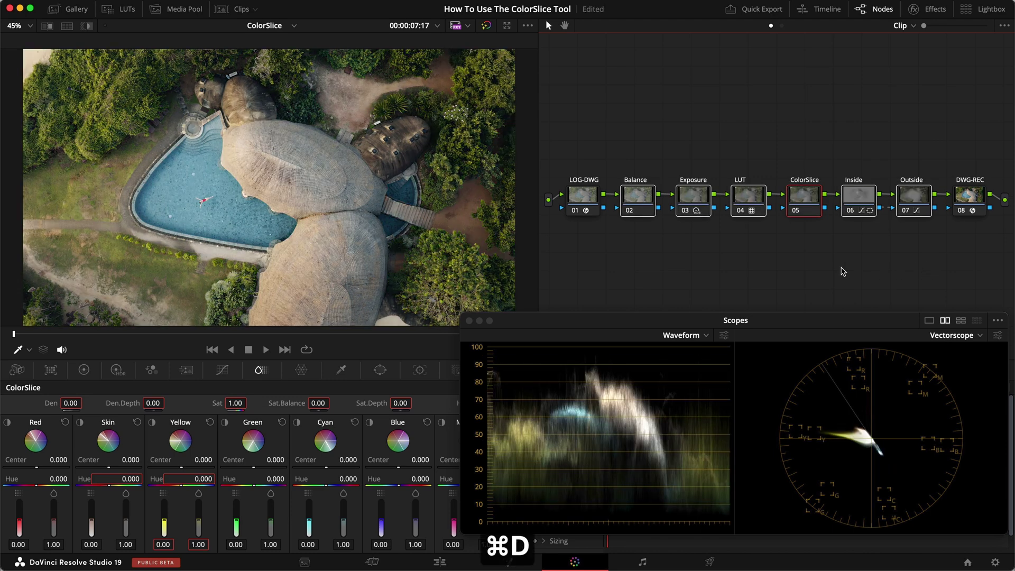
{"action": "left_click", "coordinate": [843, 272]}
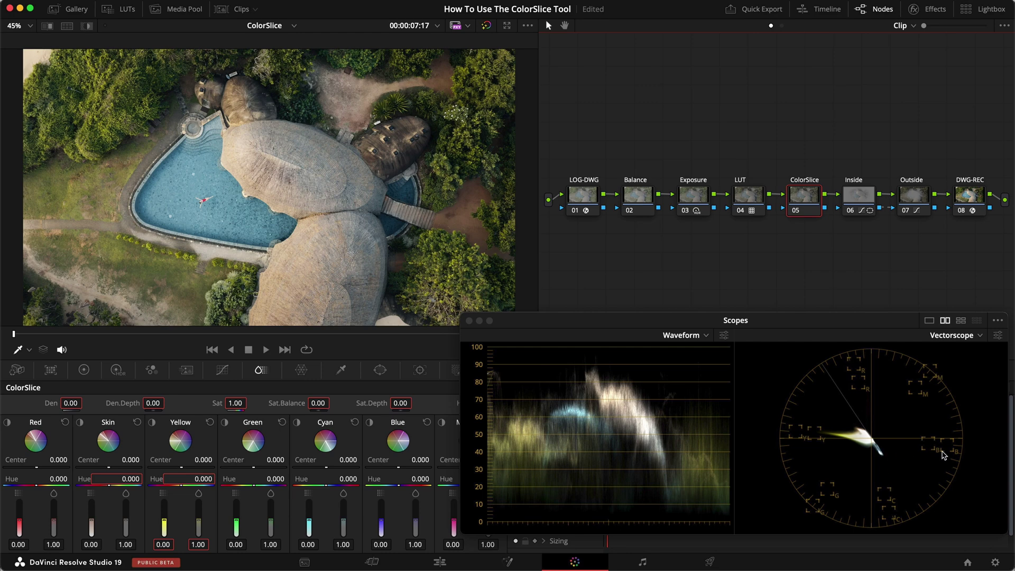
Inspect which areas of the pool image the Cyan and Blue ranges cover in highlight view
{"action": "left_click", "coordinate": [298, 423]}
{"action": "left_click", "coordinate": [297, 423]}
{"action": "left_click", "coordinate": [298, 423]}
{"action": "left_click", "coordinate": [297, 423]}
{"action": "left_click", "coordinate": [297, 423]}
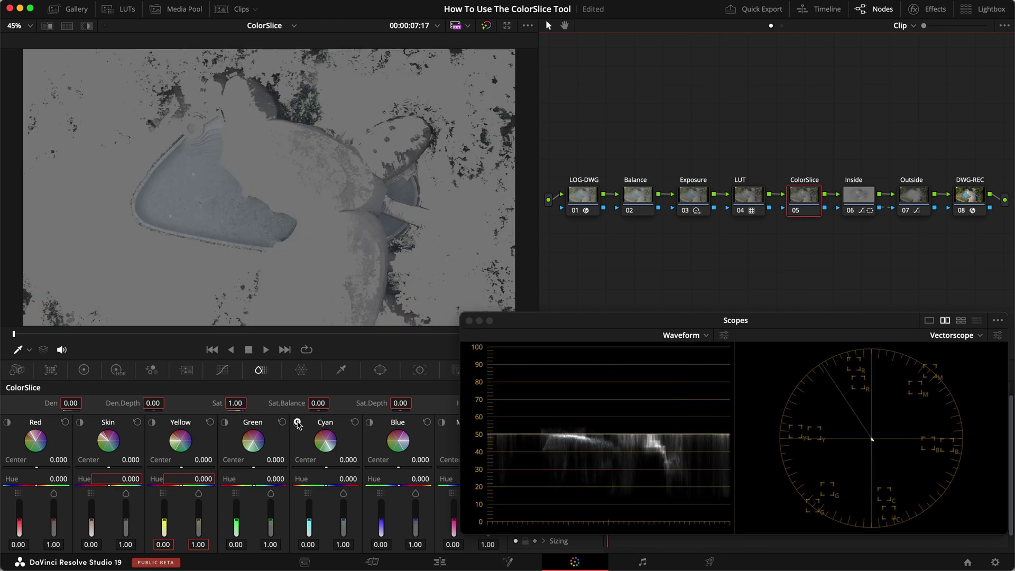
{"action": "left_click", "coordinate": [298, 422]}
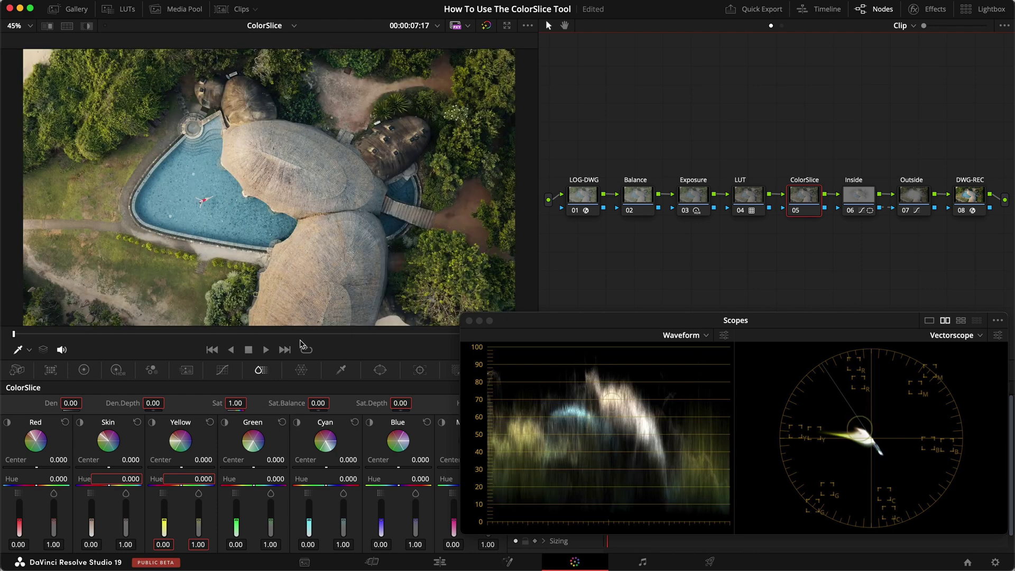
{"action": "left_click", "coordinate": [370, 423]}
{"action": "left_click", "coordinate": [370, 423]}
{"action": "left_click", "coordinate": [299, 423]}
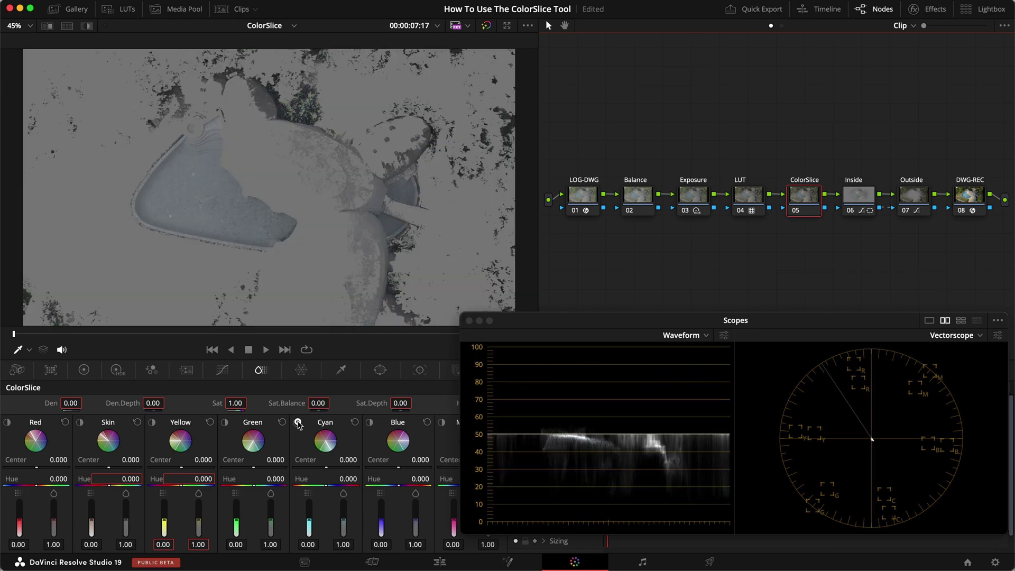
{"action": "left_click", "coordinate": [298, 423]}
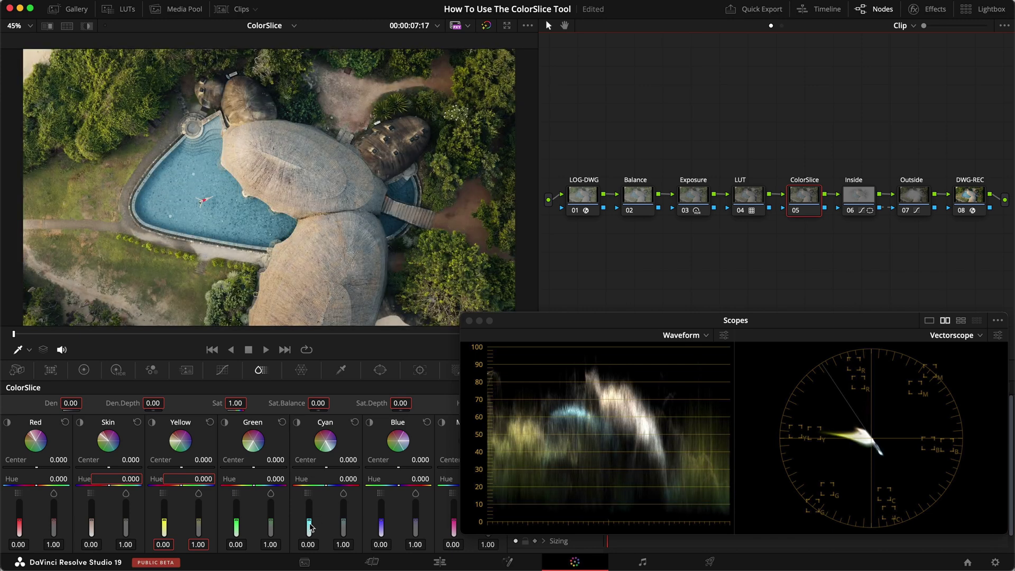
Set the Cyan density to 0.34 and saturation to 1.16, and compare full screen with the ColorSlice node bypassed
{"action": "left_click_drag", "start_coordinate": [342, 523], "coordinate": [308, 507]}
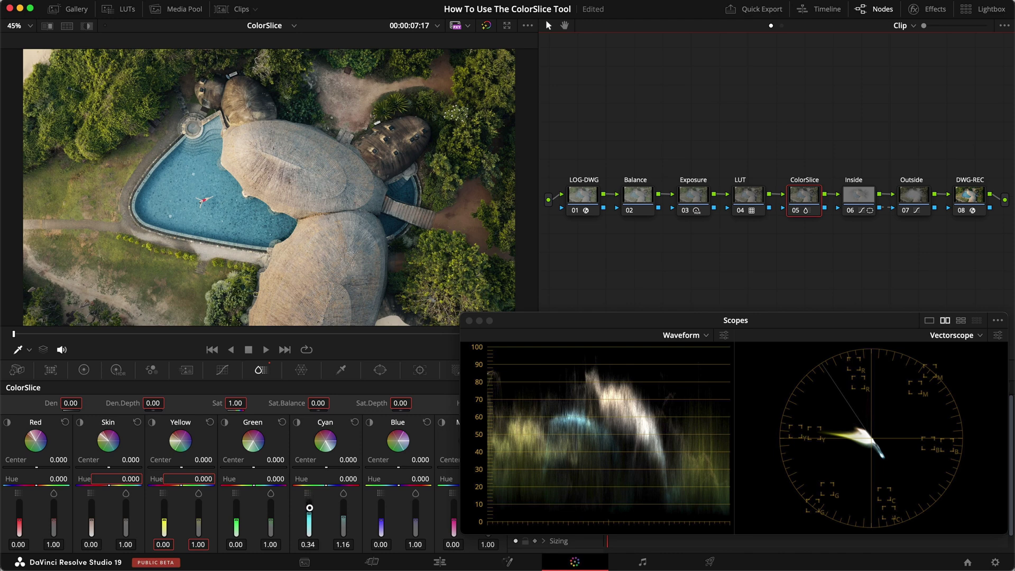
{"action": "key", "text": "super+d"}
{"action": "key", "text": "super+d"}
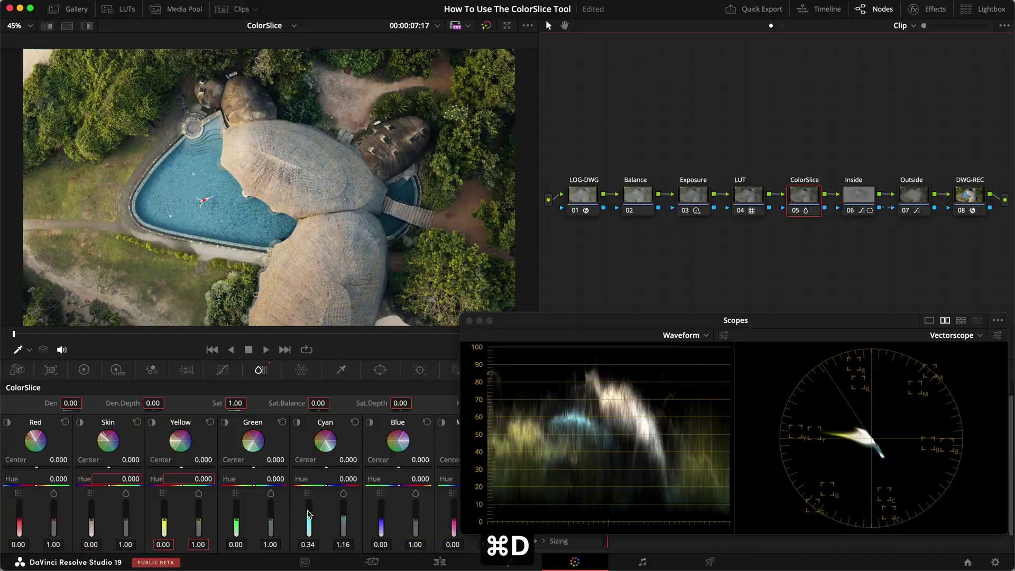
{"action": "key", "text": "super+f"}
{"action": "key", "text": "super+d"}
{"action": "key", "text": "super+d"}
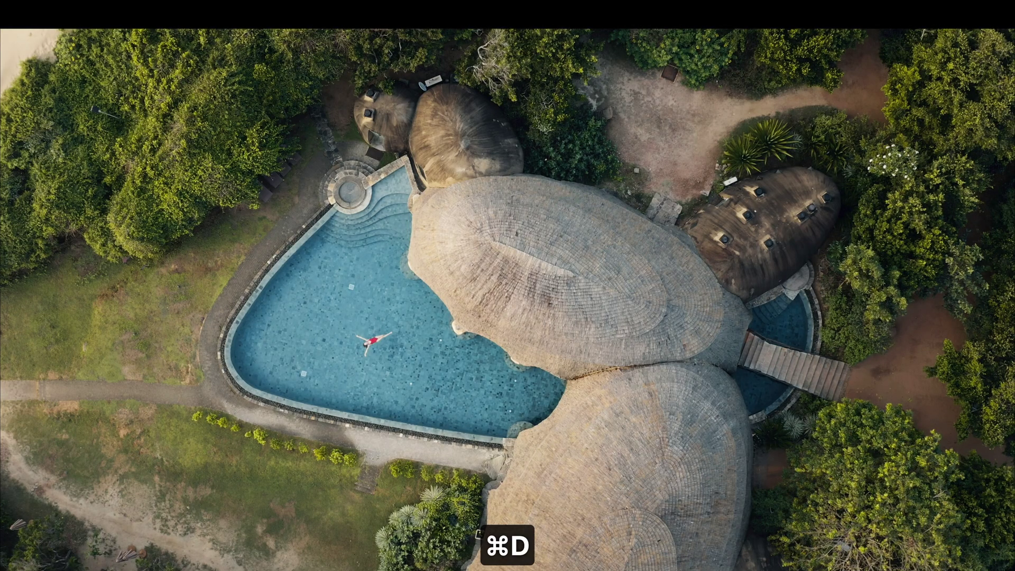
{"action": "key", "text": "Escape"}
Set the Cyan saturation to 1.30 and the Blue saturation to 1.22, comparing with the node bypassed while adjusting Blue
{"action": "left_click_drag", "start_coordinate": [346, 524], "coordinate": [346, 520]}
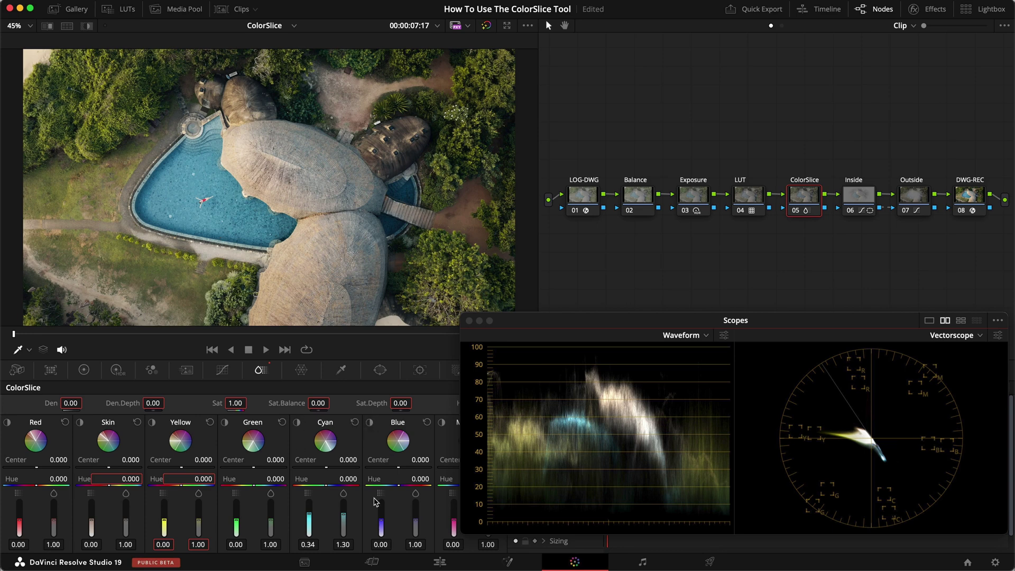
{"action": "left_click_drag", "start_coordinate": [415, 523], "coordinate": [416, 509]}
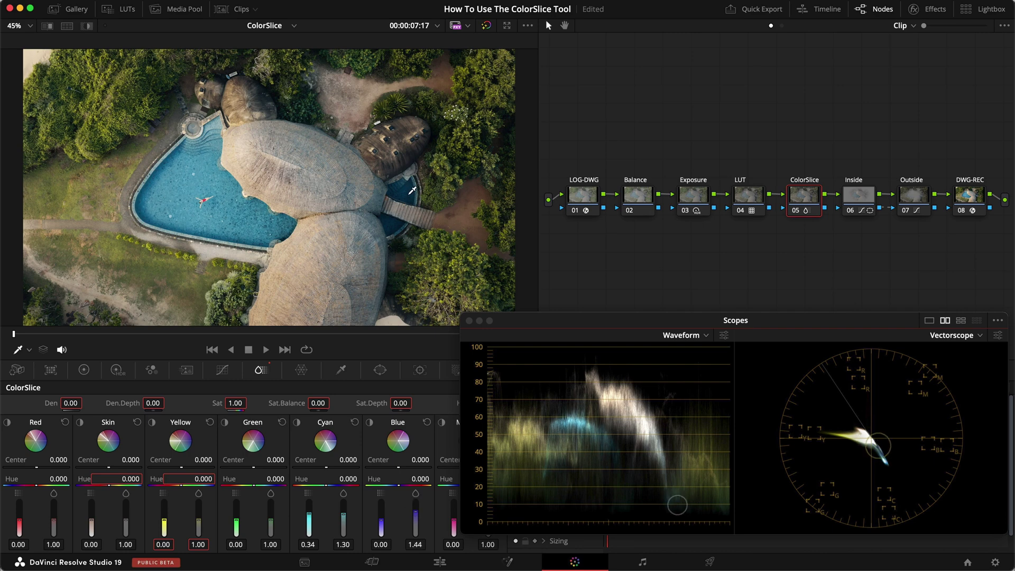
{"action": "key", "text": "super+d"}
{"action": "key", "text": "super+d"}
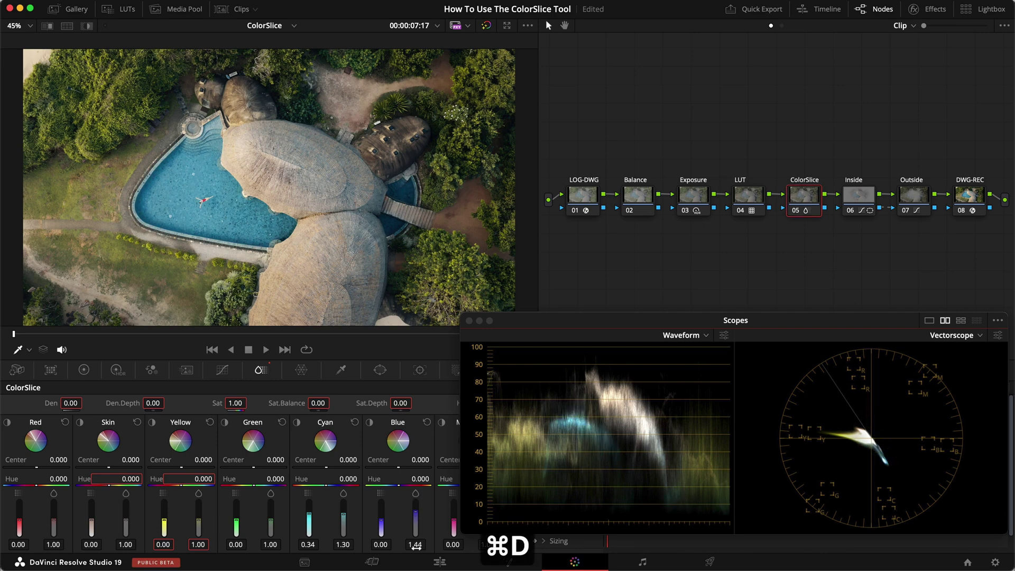
{"action": "left_click_drag", "start_coordinate": [415, 511], "coordinate": [416, 530]}
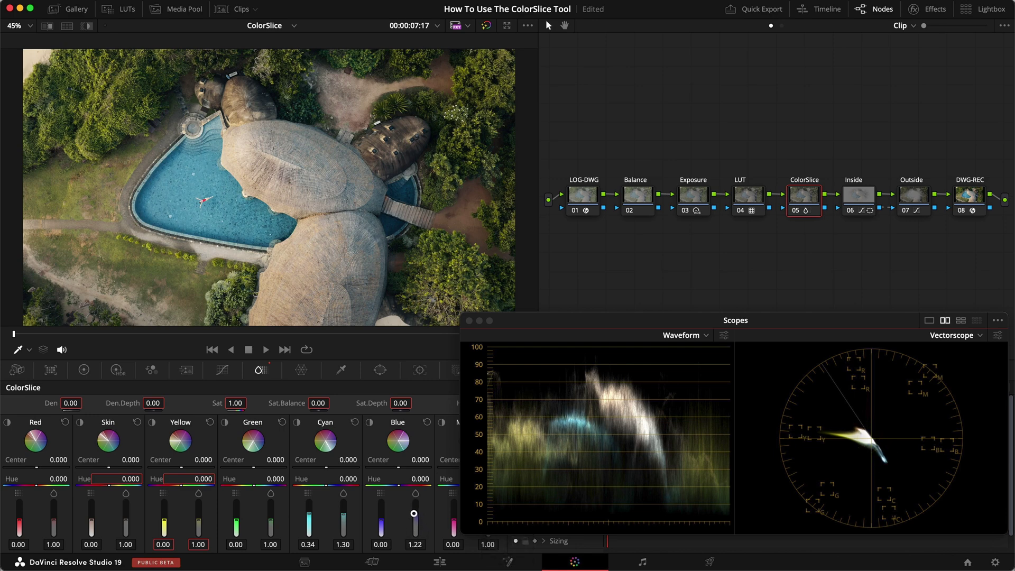
Set the Blue density to 0.19 and Hue to -0.330, comparing by resetting the Blue slice and undoing that reset
{"action": "left_click_drag", "start_coordinate": [380, 524], "coordinate": [380, 520]}
{"action": "left_click_drag", "start_coordinate": [413, 479], "coordinate": [310, 478]}
{"action": "left_click_drag", "start_coordinate": [314, 471], "coordinate": [324, 470]}
{"action": "mouse_move", "coordinate": [329, 471]}
{"action": "left_mouse_down"}
{"action": "mouse_move", "coordinate": [316, 471]}
{"action": "mouse_move", "coordinate": [346, 469]}
{"action": "mouse_move", "coordinate": [328, 463]}
{"action": "left_mouse_up"}
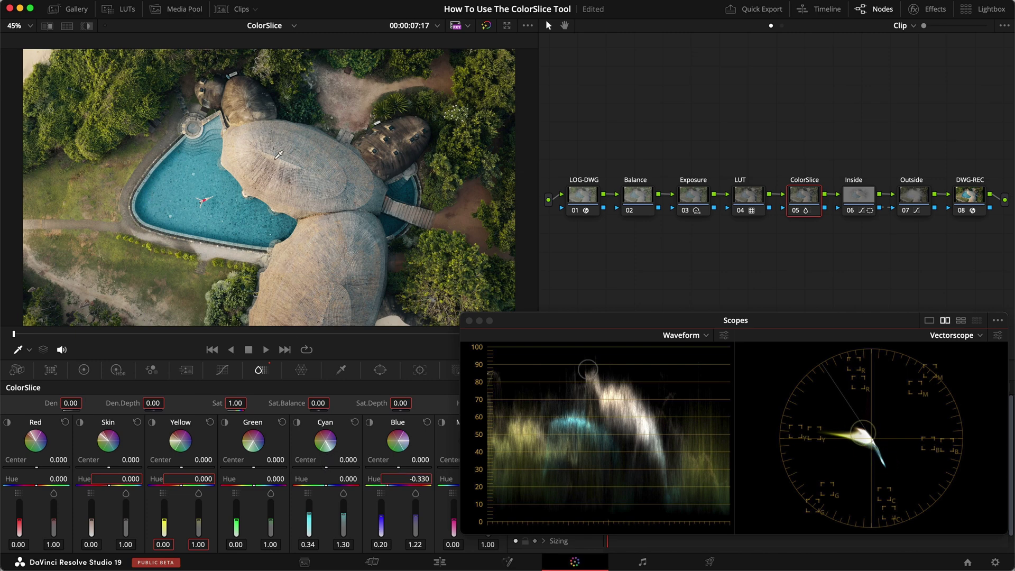
{"action": "left_click", "coordinate": [427, 422]}
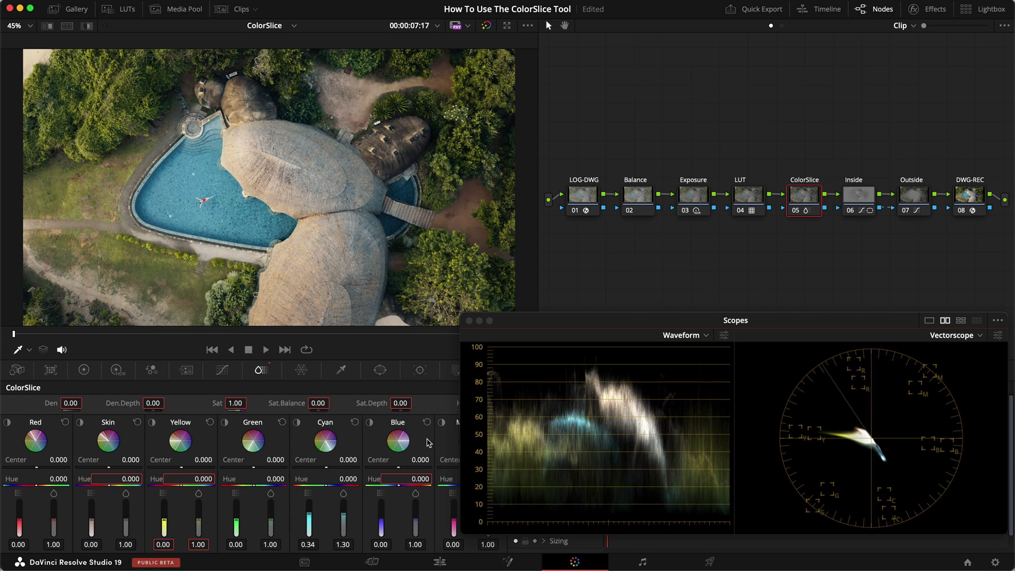
{"action": "key", "text": "super+z"}
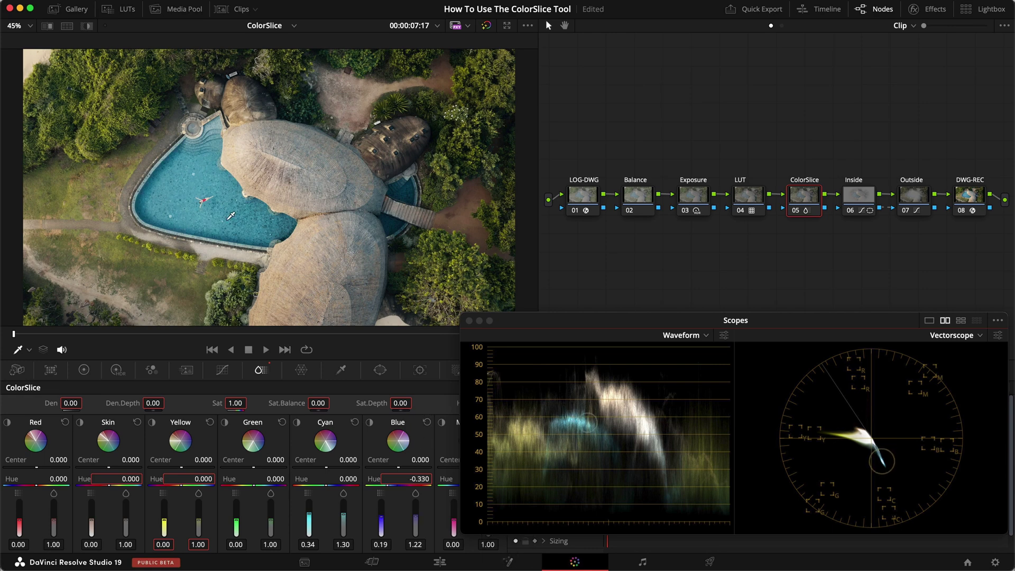
Set Skin density to 0.63 and saturation to 1.12, checking its range in highlight view, and set Red density to 0.14 and saturation to 1.33
{"action": "key", "text": "super+equal"}
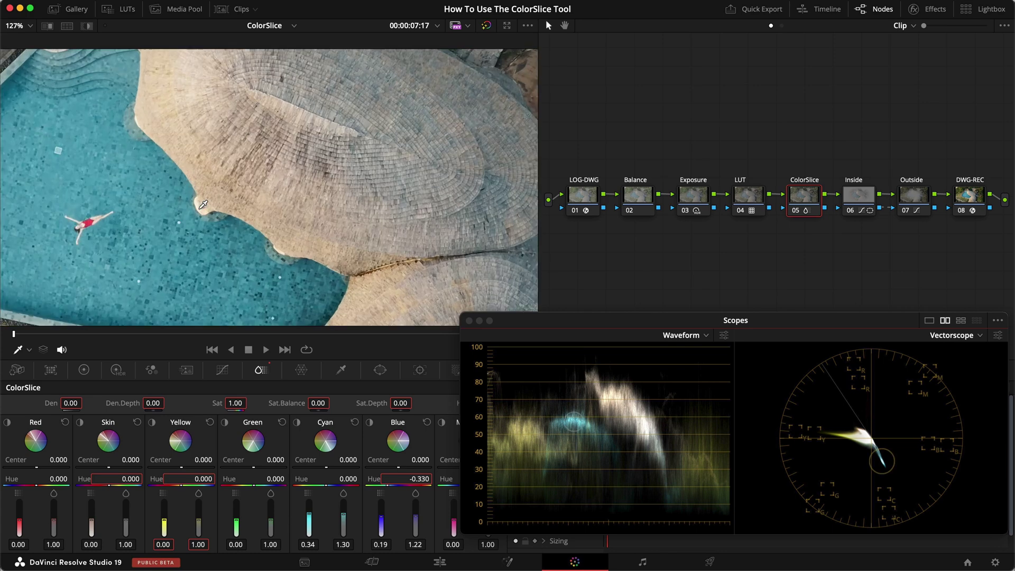
{"action": "left_click_drag", "start_coordinate": [125, 518], "coordinate": [92, 505]}
{"action": "left_click", "coordinate": [80, 421]}
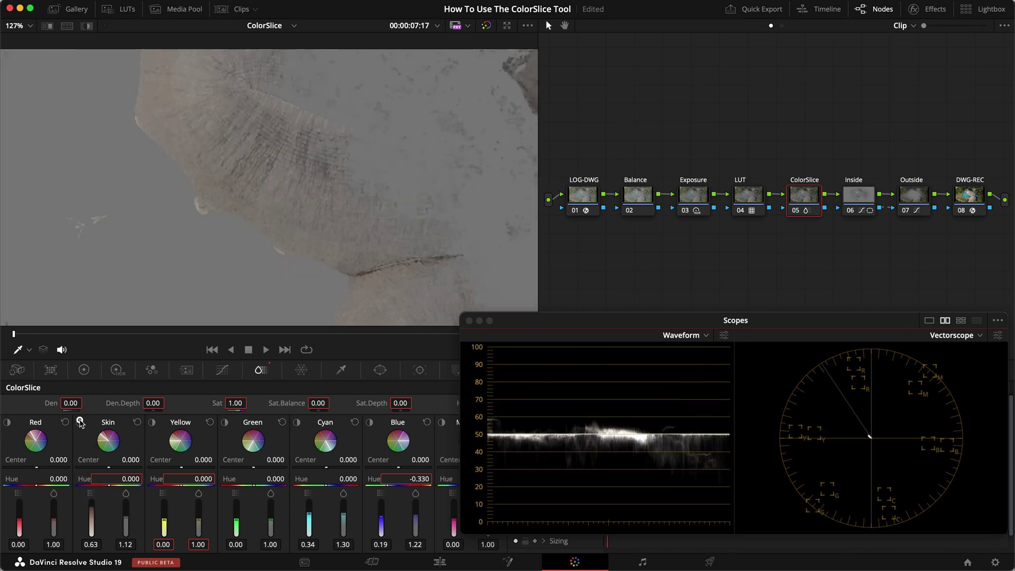
{"action": "left_click", "coordinate": [79, 422]}
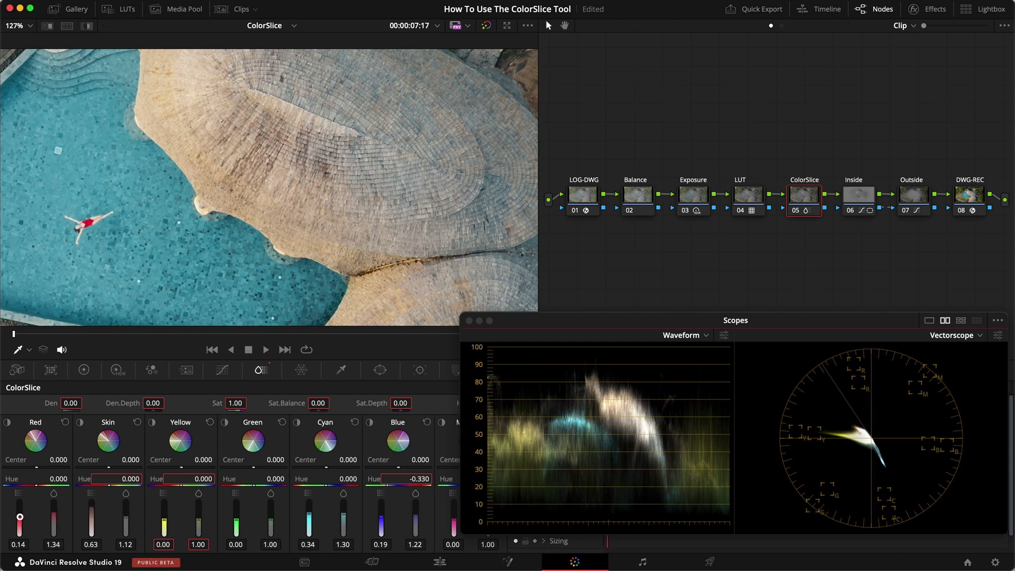
Compare the whole pool image full screen with the ColorSlice node repeatedly bypassed and enabled
{"action": "scroll", "coordinate": [186, 206], "scroll_direction": "down", "scroll_amount": 6}
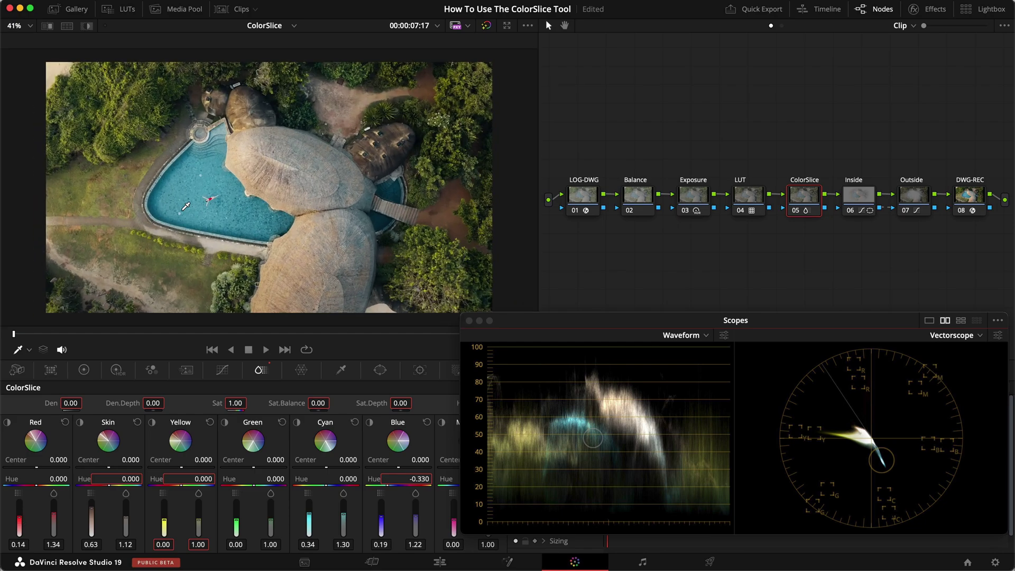
{"action": "key", "text": "super+d"}
{"action": "key", "text": "super+f"}
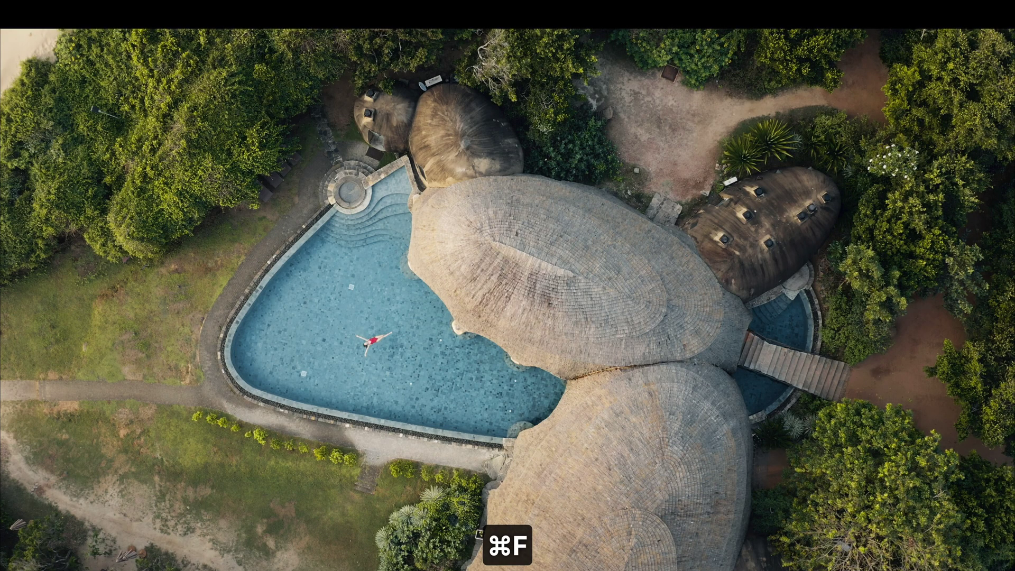
{"action": "key", "text": "super+d"}
{"action": "key", "text": "super+d"}
{"action": "key", "text": "super+d"}
{"action": "key", "text": "super+d"}
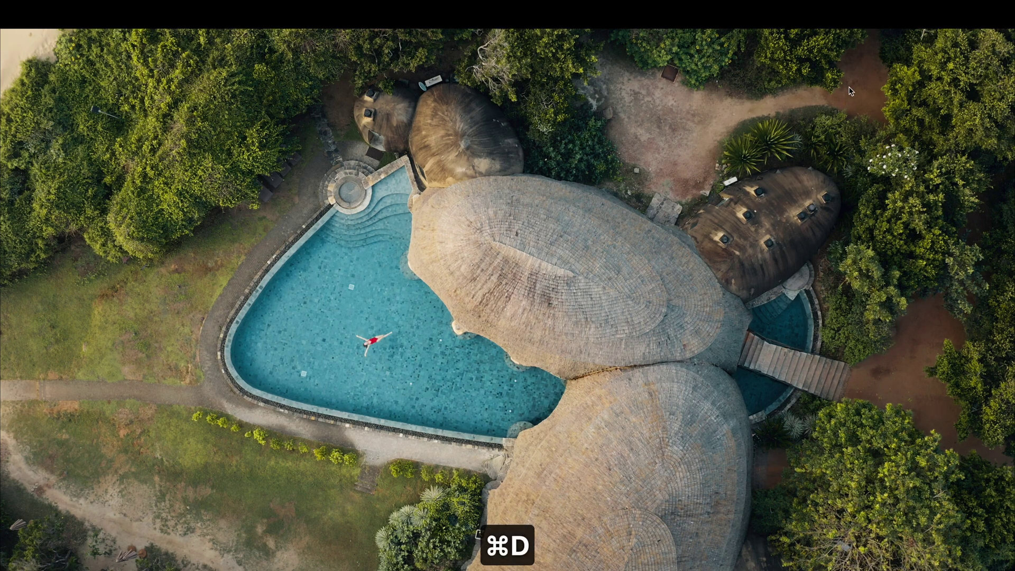
{"action": "key", "text": "super+d"}
{"action": "key", "text": "super+d"}
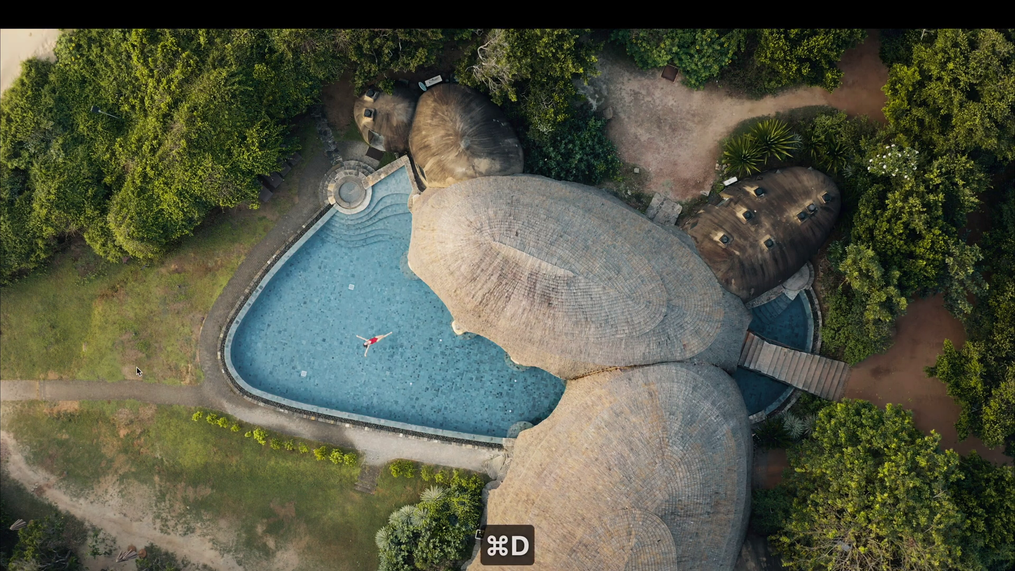
{"action": "key", "text": "super+d"}
{"action": "key", "text": "super+d"}
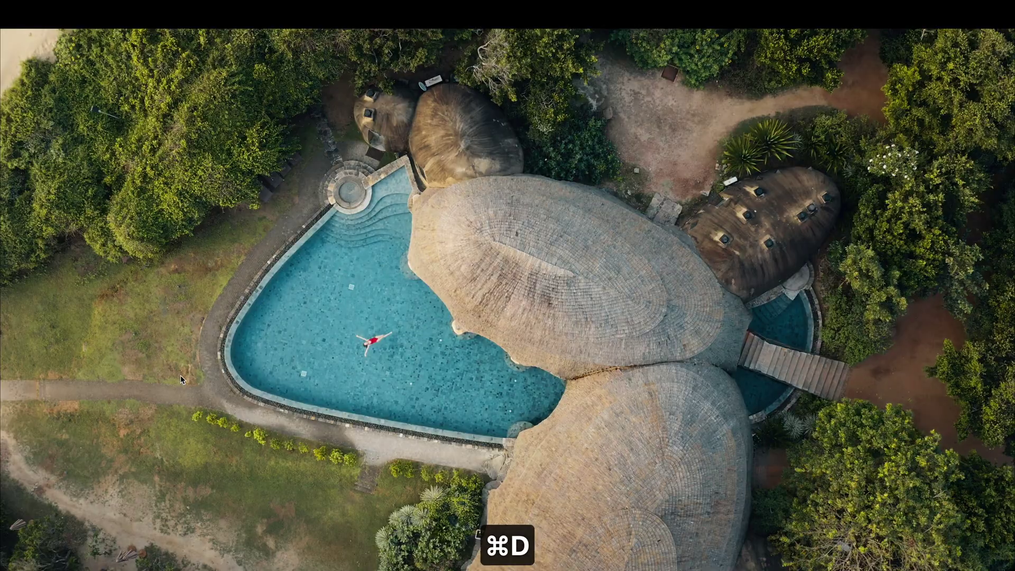
{"action": "key", "text": "Escape"}
Show the Skin range in highlight view, set its Center to -1.000, and return to the full fitted image
{"action": "key", "text": "shift+h"}
{"action": "key", "text": "shift+h"}
{"action": "key", "text": "shift+h"}
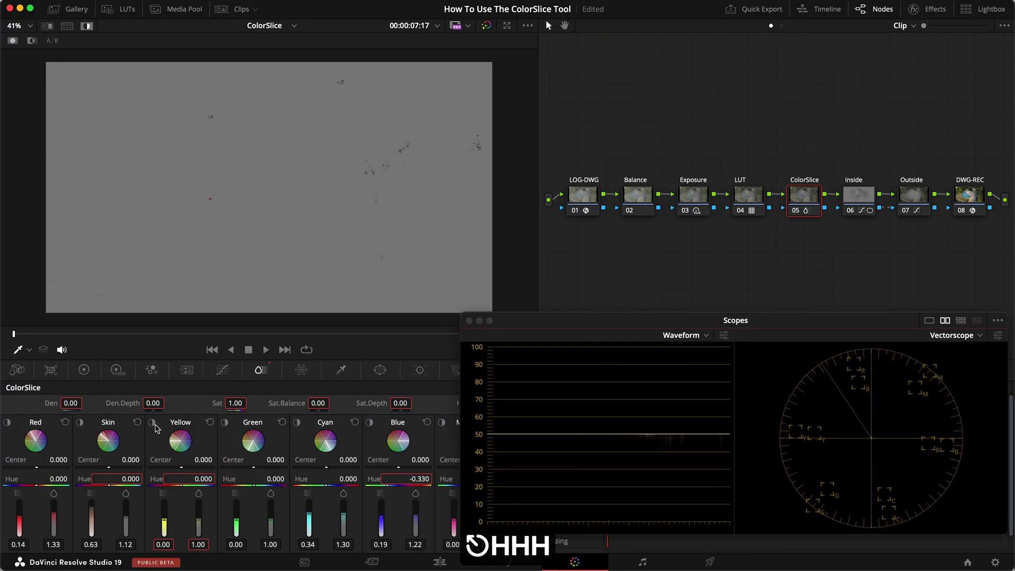
{"action": "left_click", "coordinate": [78, 423]}
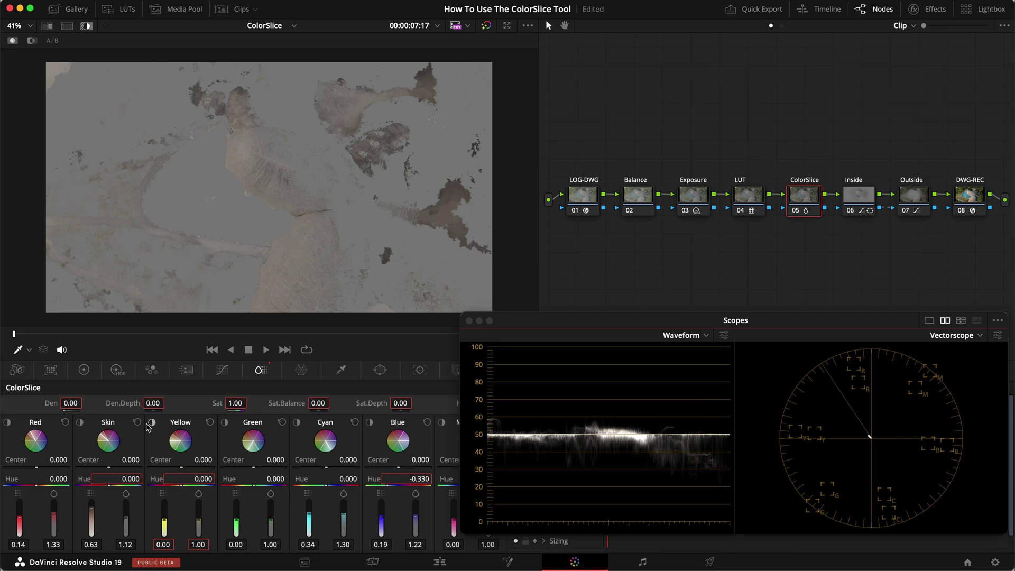
{"action": "scroll", "coordinate": [148, 253], "scroll_direction": "up", "scroll_amount": 5}
{"action": "left_click_drag", "start_coordinate": [106, 461], "coordinate": [90, 461]}
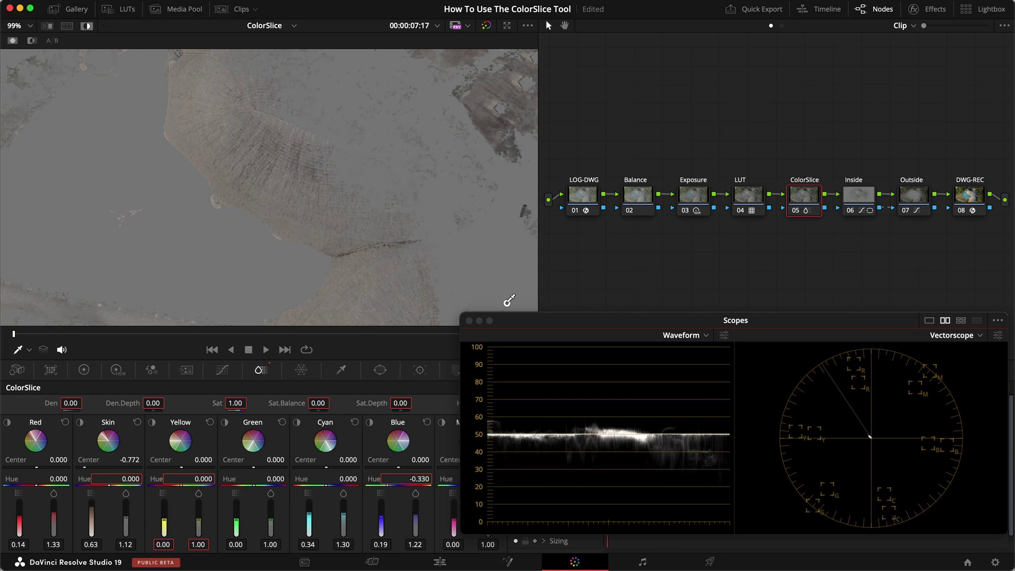
{"action": "left_click", "coordinate": [431, 283]}
{"action": "key", "text": "shift+h"}
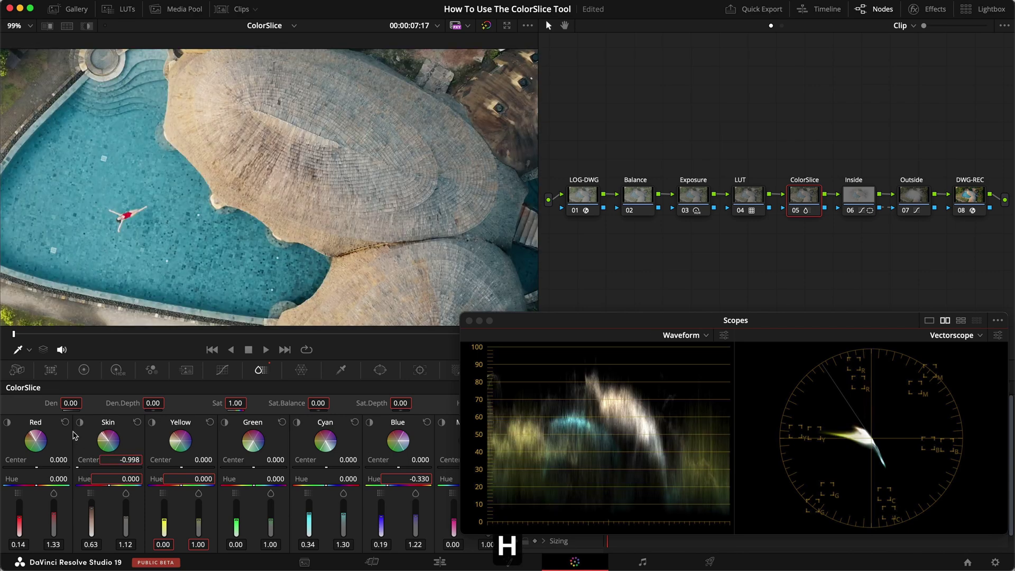
{"action": "key", "text": "shift+z"}
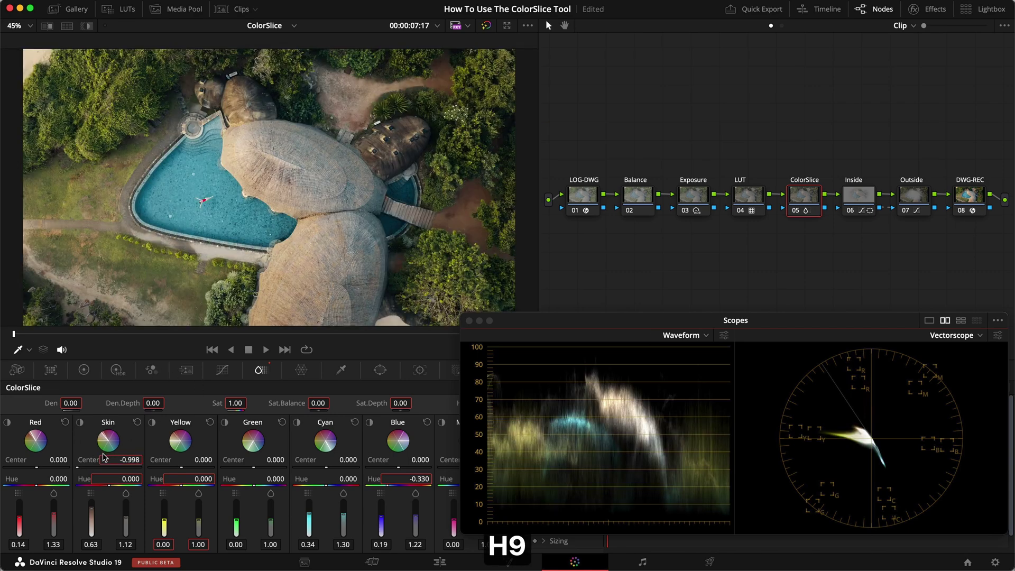
{"action": "key", "text": "shift+h"}
{"action": "left_click_drag", "start_coordinate": [104, 458], "coordinate": [99, 458]}
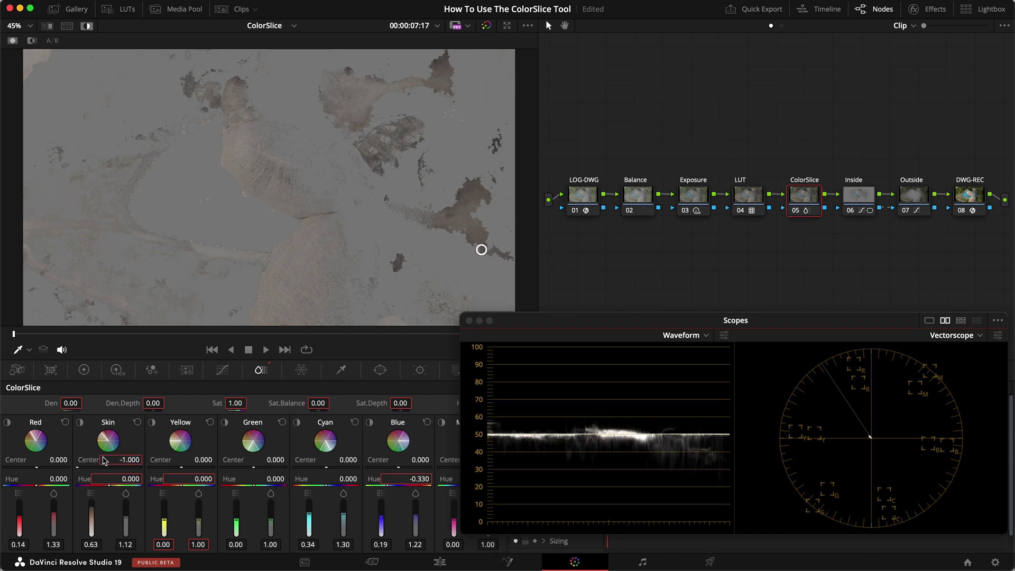
{"action": "key", "text": "shift+h"}
Compare the fitted pool image with the ColorSlice node bypassed and enabled
{"action": "key", "text": "super+d"}
{"action": "key", "text": "super+d"}
{"action": "key", "text": "super+d"}
{"action": "key", "text": "super+d"}
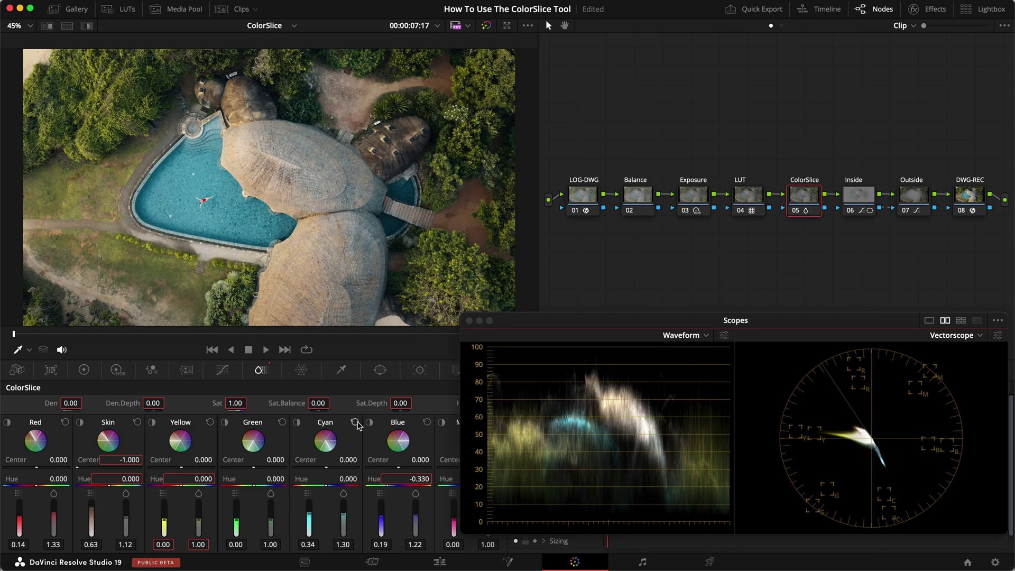
Save the project and review the walkway clip before returning to the aerial pool clip
{"action": "key", "text": "super+s"}
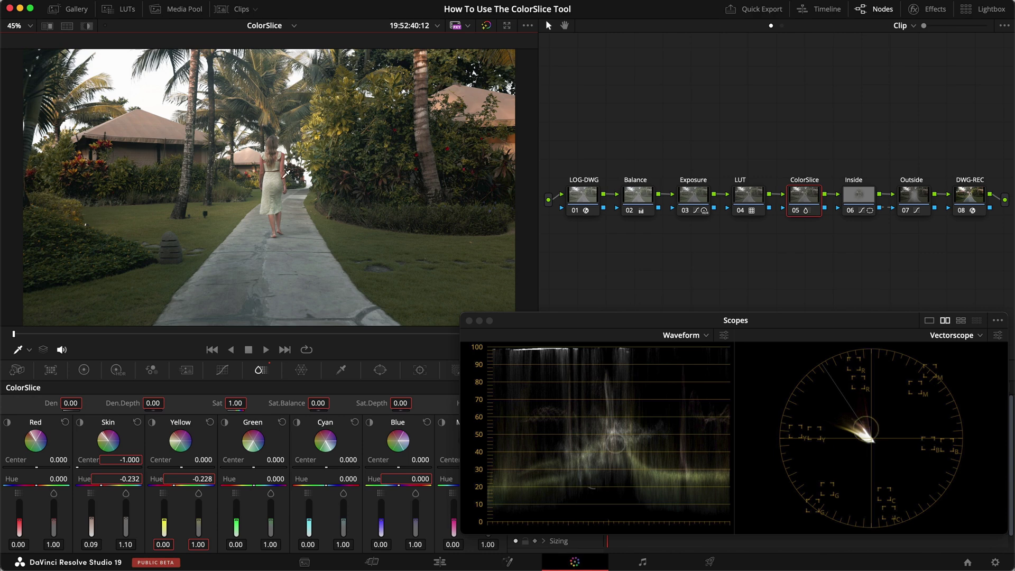
{"action": "left_click", "coordinate": [285, 349]}
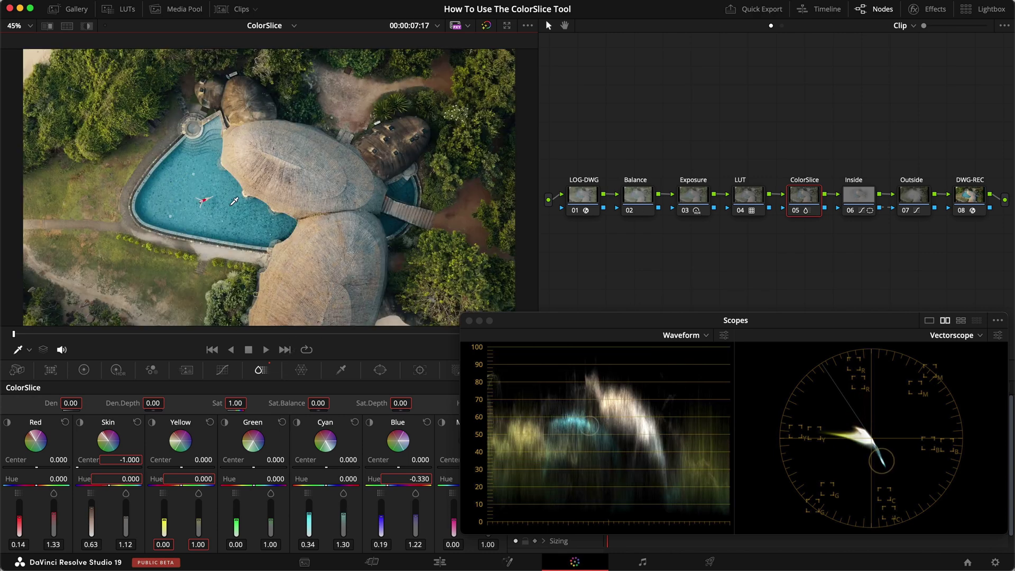
Move to the portrait clip and set Skin density to 0.12, Skin saturation to 1.22, global Sat to 1.10 and Sat.Depth to -0.80
{"action": "key", "text": "super+d"}
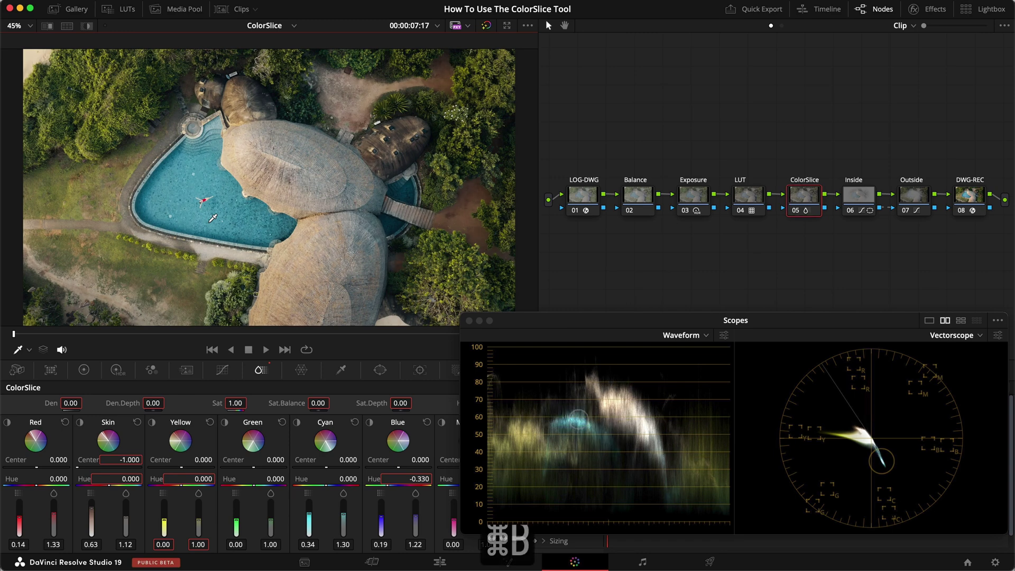
{"action": "left_click", "coordinate": [284, 350]}
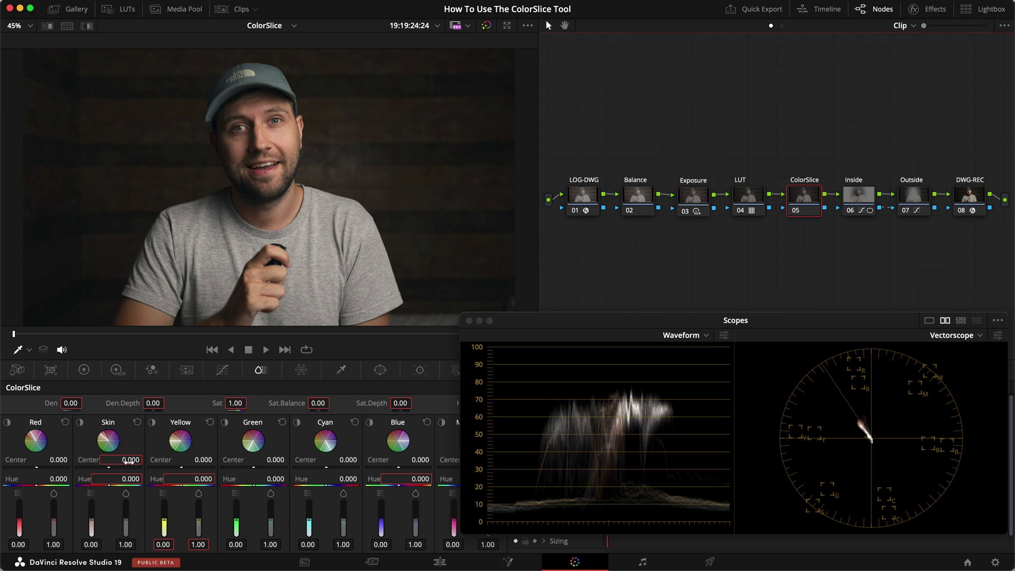
{"action": "left_click", "coordinate": [82, 424]}
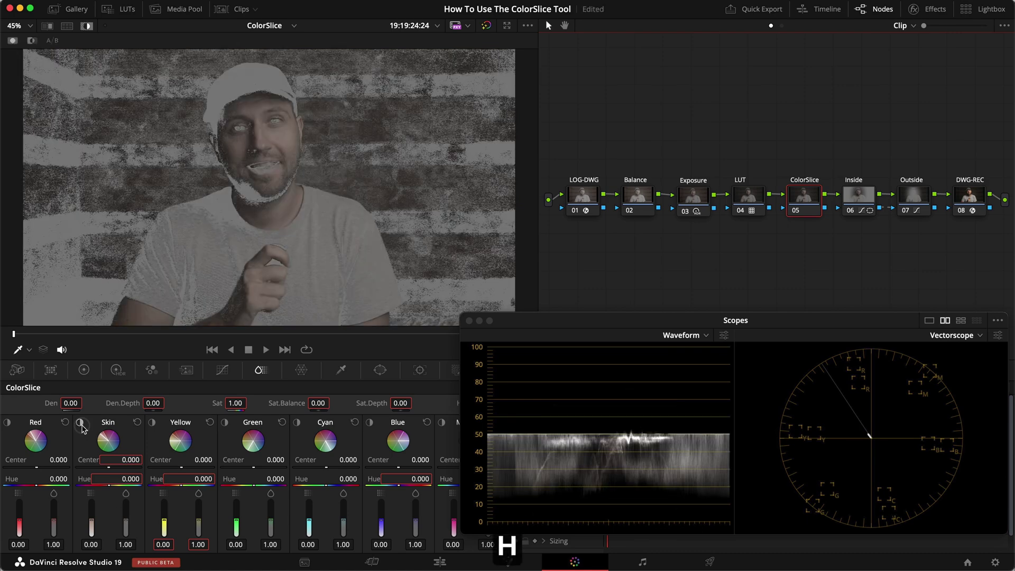
{"action": "key", "text": "shift+h"}
{"action": "left_click_drag", "start_coordinate": [124, 521], "coordinate": [93, 516]}
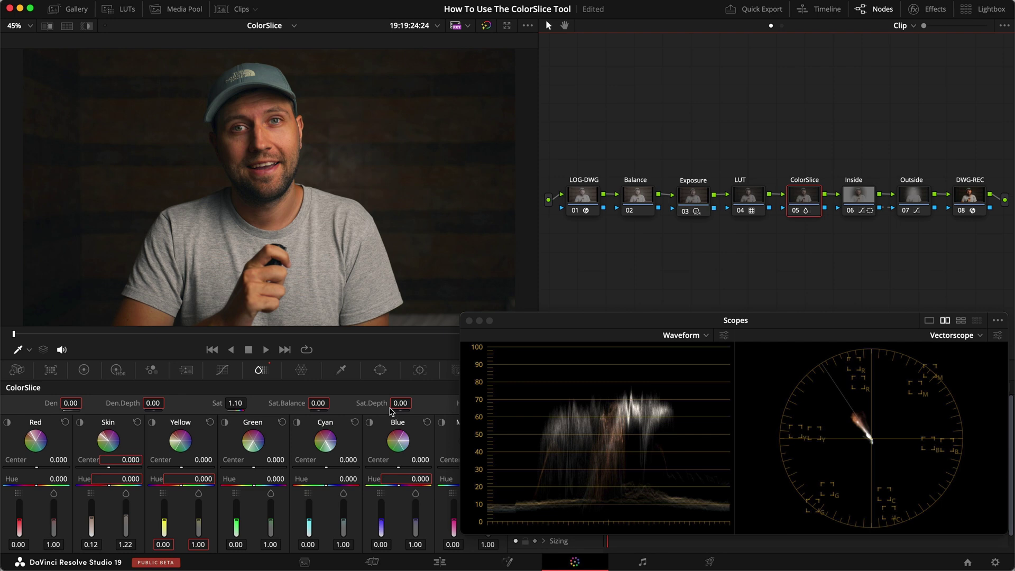
{"action": "left_click_drag", "start_coordinate": [392, 404], "coordinate": [386, 405]}
Compare the portrait full screen with the ColorSlice node bypassed and enabled, and save the project
{"action": "key", "text": "super+f"}
{"action": "key", "text": "super+d"}
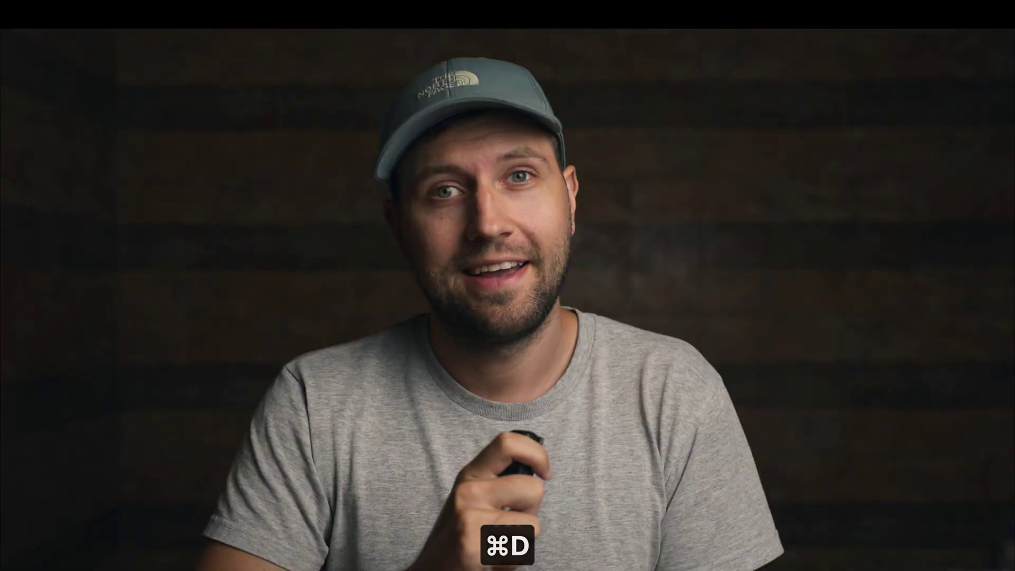
{"action": "key", "text": "super+d"}
{"action": "key", "text": "super+d"}
{"action": "key", "text": "super+f"}
{"action": "key", "text": "super+s"}
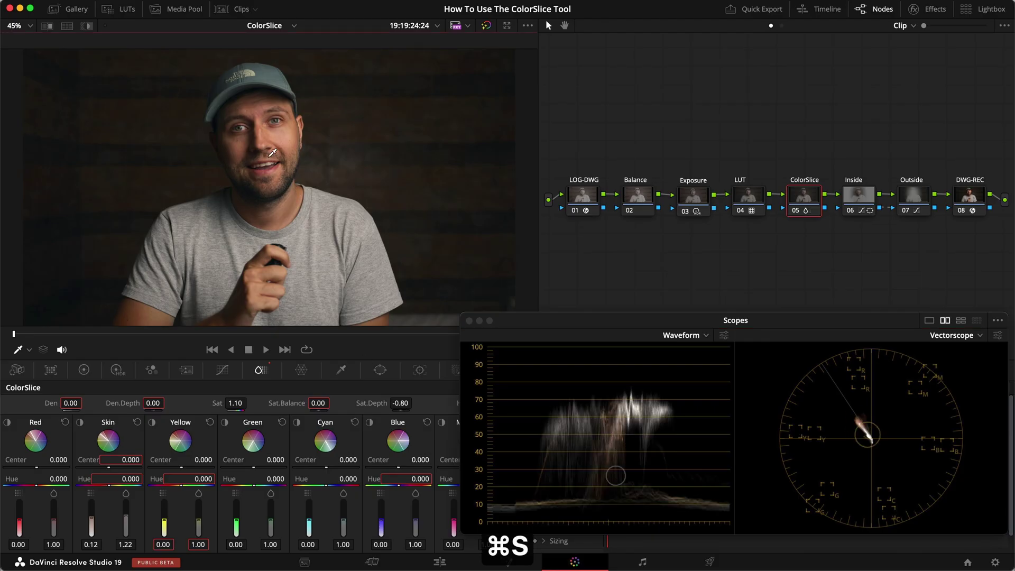
Inspect the Red range on the enlarged face in highlight view and set its Center to 1.000
{"action": "scroll", "coordinate": [273, 153], "scroll_direction": "up", "scroll_amount": 3}
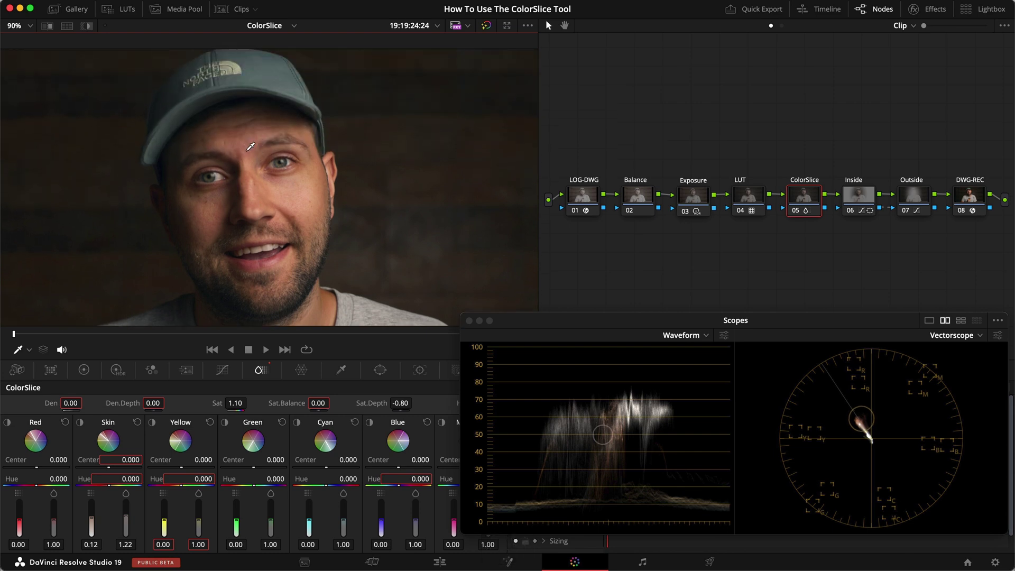
{"action": "scroll", "coordinate": [251, 147], "scroll_direction": "up", "scroll_amount": 2}
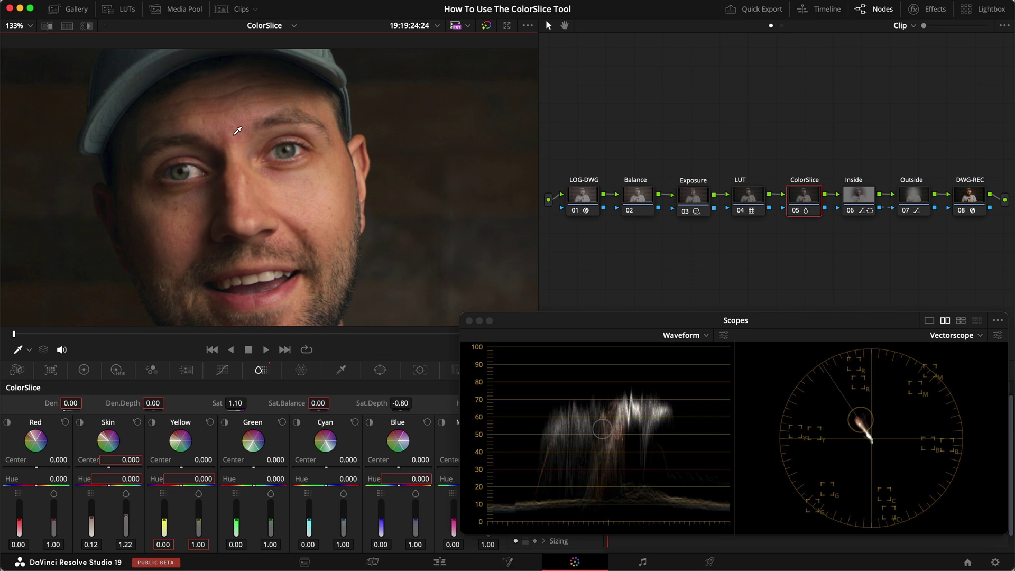
{"action": "left_click", "coordinate": [8, 422]}
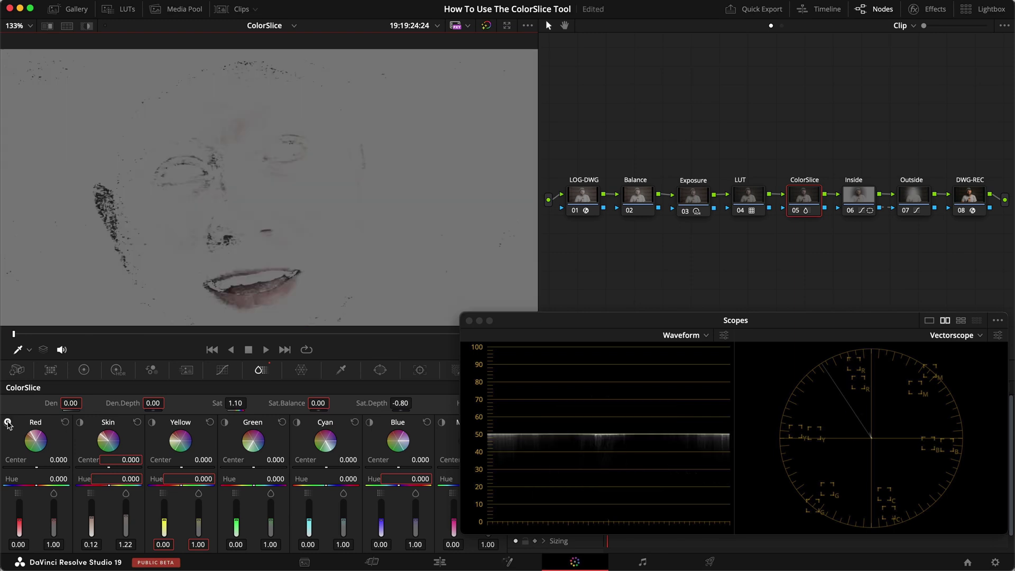
{"action": "key", "text": "shift+h"}
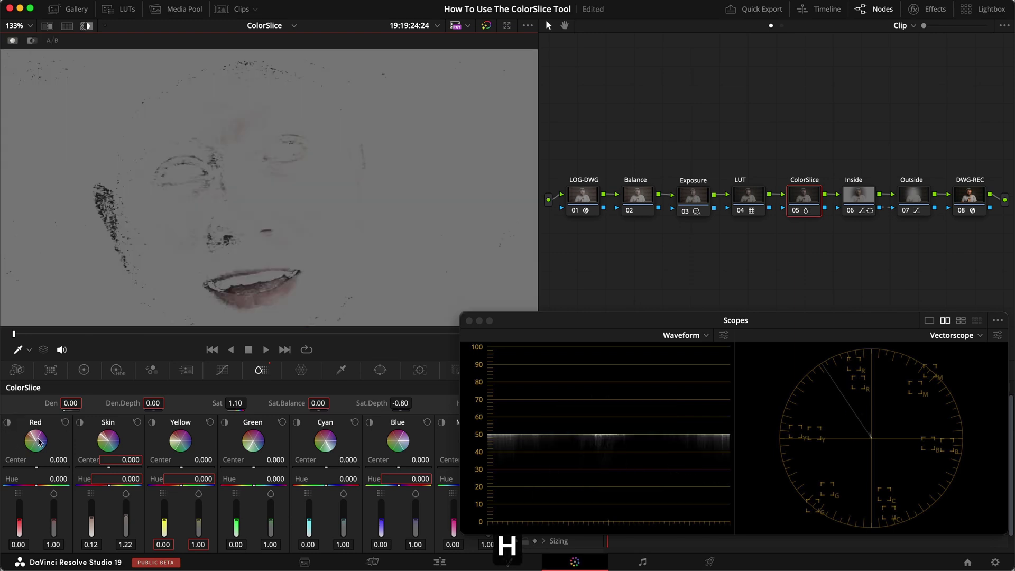
{"action": "left_click_drag", "start_coordinate": [28, 459], "coordinate": [425, 454]}
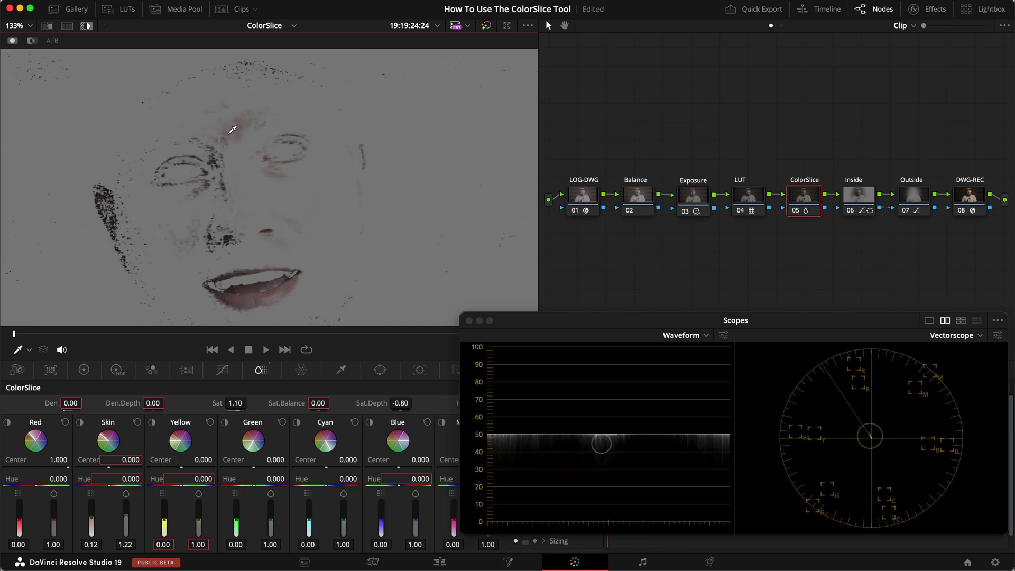
{"action": "key", "text": "shift+h"}
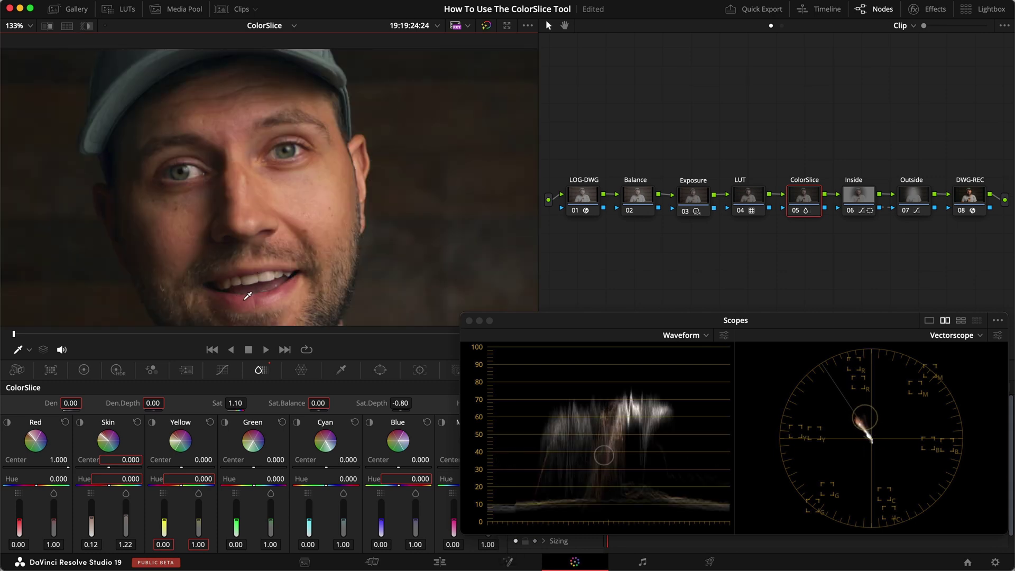
{"action": "key", "text": "shift+h"}
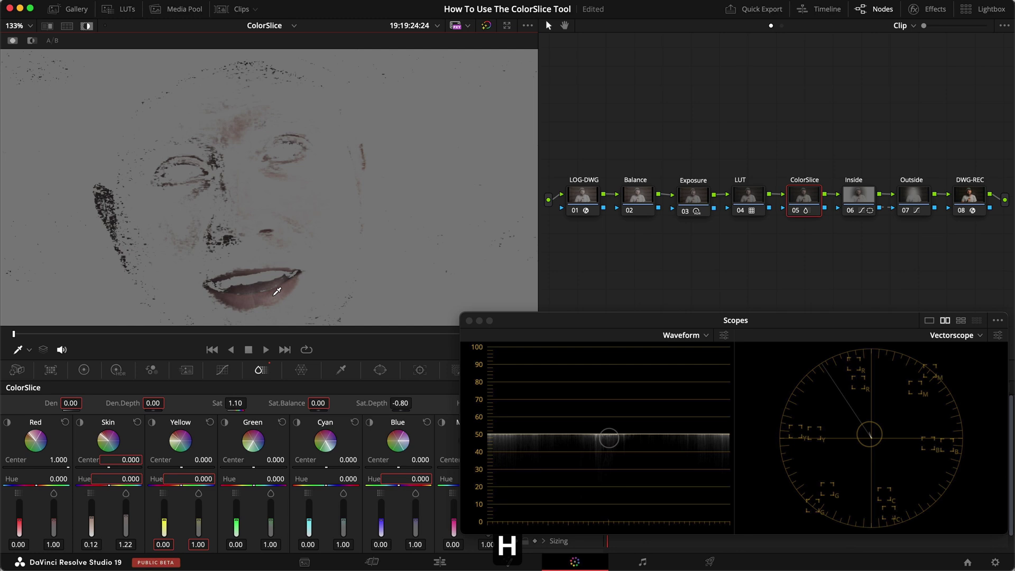
{"action": "key", "text": "shift+h"}
Set the Red Hue to 0.116 and compare the enlarged face with the ColorSlice node bypassed and enabled
{"action": "left_click_drag", "start_coordinate": [16, 478], "coordinate": [22, 476]}
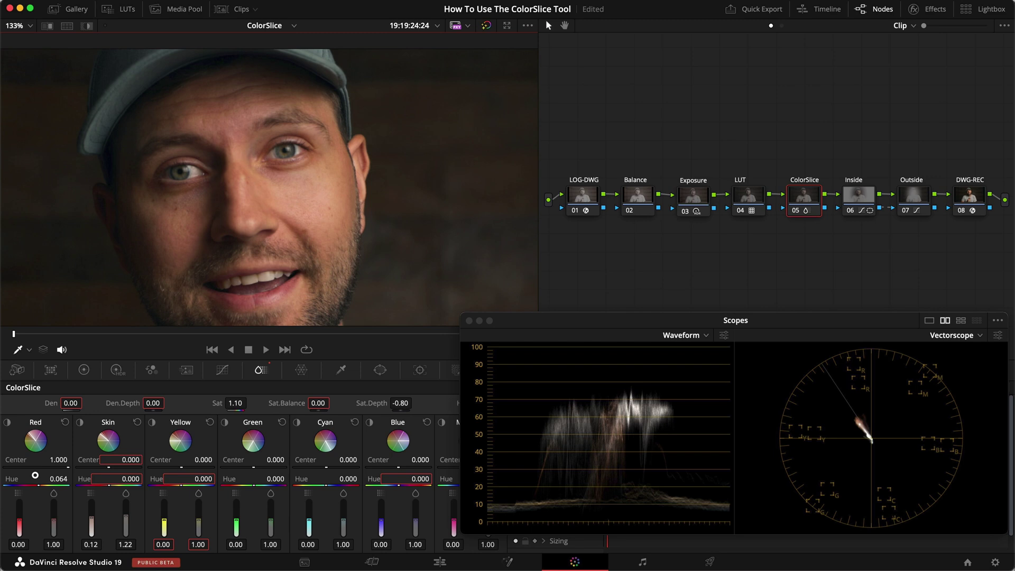
{"action": "mouse_move", "coordinate": [40, 476]}
{"action": "left_mouse_down"}
{"action": "mouse_move", "coordinate": [152, 475]}
{"action": "mouse_move", "coordinate": [31, 468]}
{"action": "left_mouse_up"}
{"action": "left_click_drag", "start_coordinate": [508, 300], "coordinate": [544, 297]}
{"action": "key", "text": "super+d"}
{"action": "key", "text": "super+d"}
{"action": "scroll", "coordinate": [282, 287], "scroll_direction": "down", "scroll_amount": 5}
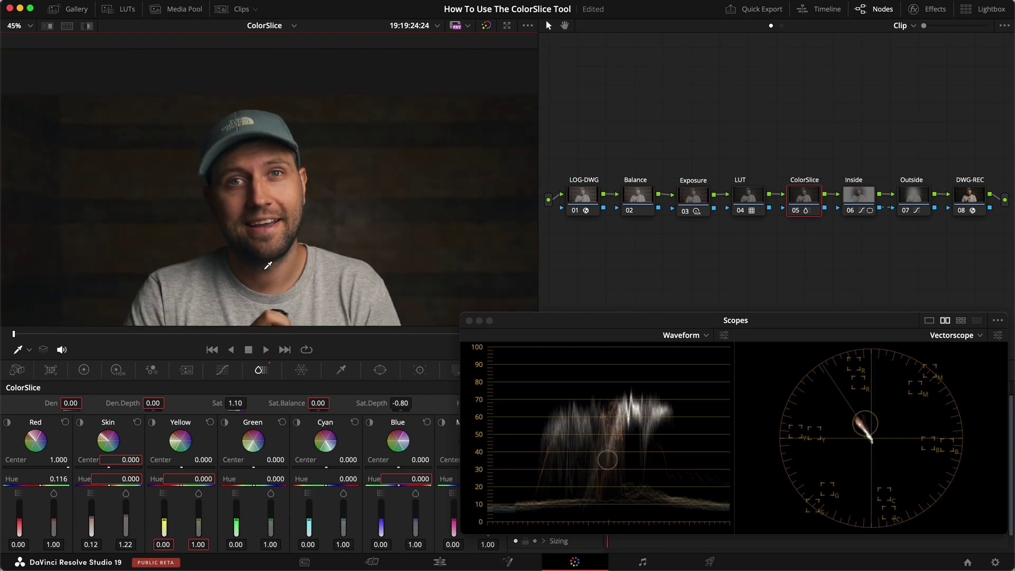
Check the Red correction on the full-screen portrait by toggling the ColorSlice node, and save the project
{"action": "key", "text": "super+f"}
{"action": "key", "text": "super+d"}
{"action": "key", "text": "super+f"}
{"action": "key", "text": "super+s"}
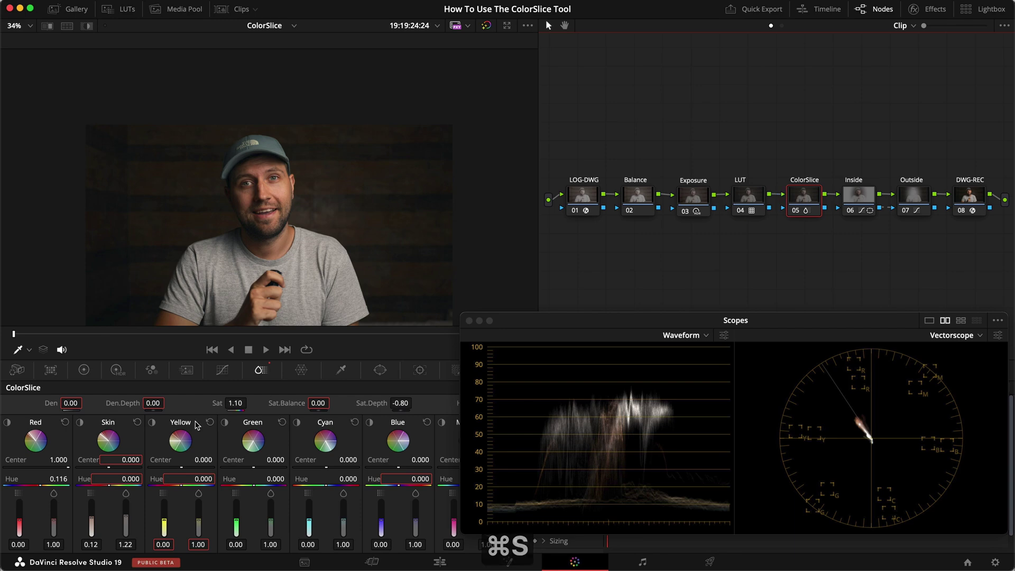
Inspect the Yellow range in highlight view and set the Yellow saturation to 0.02
{"action": "left_click", "coordinate": [154, 423]}
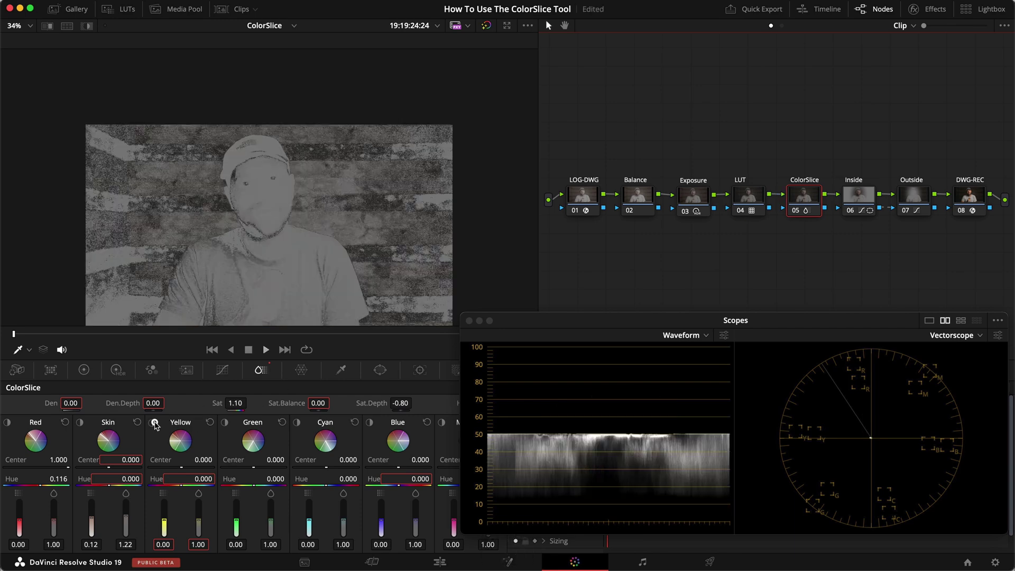
{"action": "left_click", "coordinate": [155, 422]}
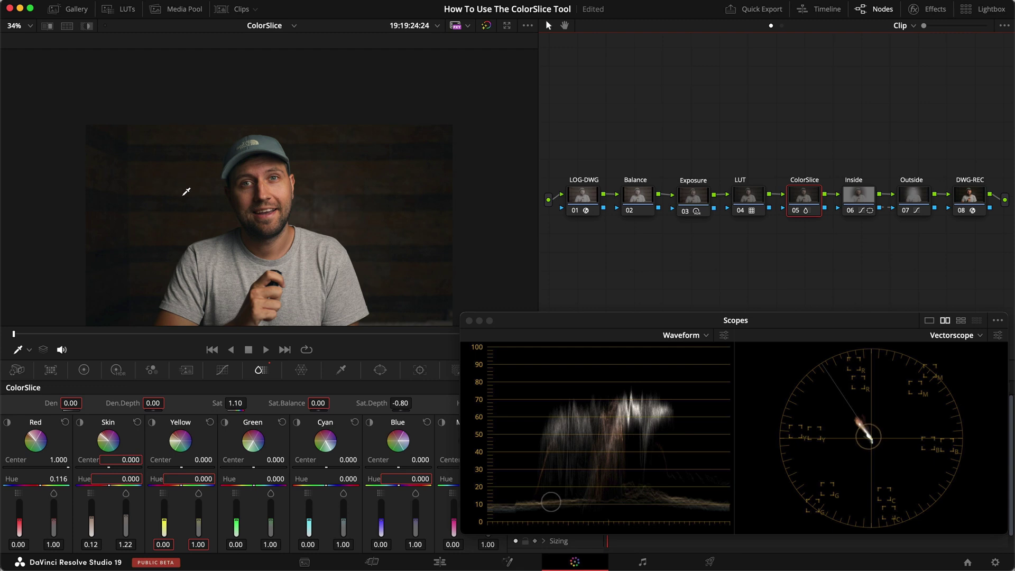
{"action": "left_click_drag", "start_coordinate": [197, 516], "coordinate": [197, 535]}
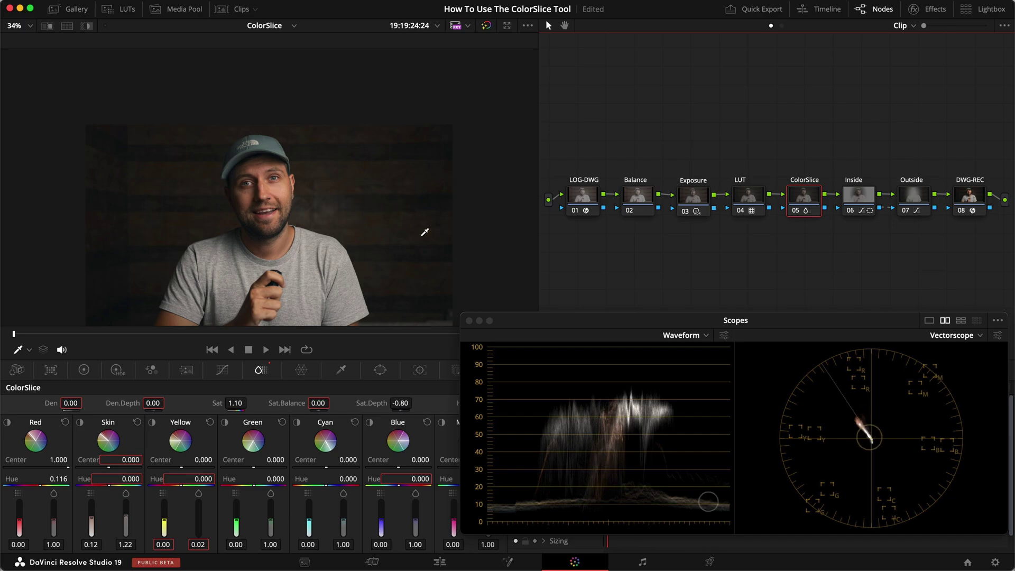
Repeatedly compare the full-screen portrait with the ColorSlice node bypassed and enabled, and save the project
{"action": "key", "text": "super+f"}
{"action": "key", "text": "super+d"}
{"action": "key", "text": "super+d"}
{"action": "key", "text": "super+d"}
{"action": "key", "text": "super+d"}
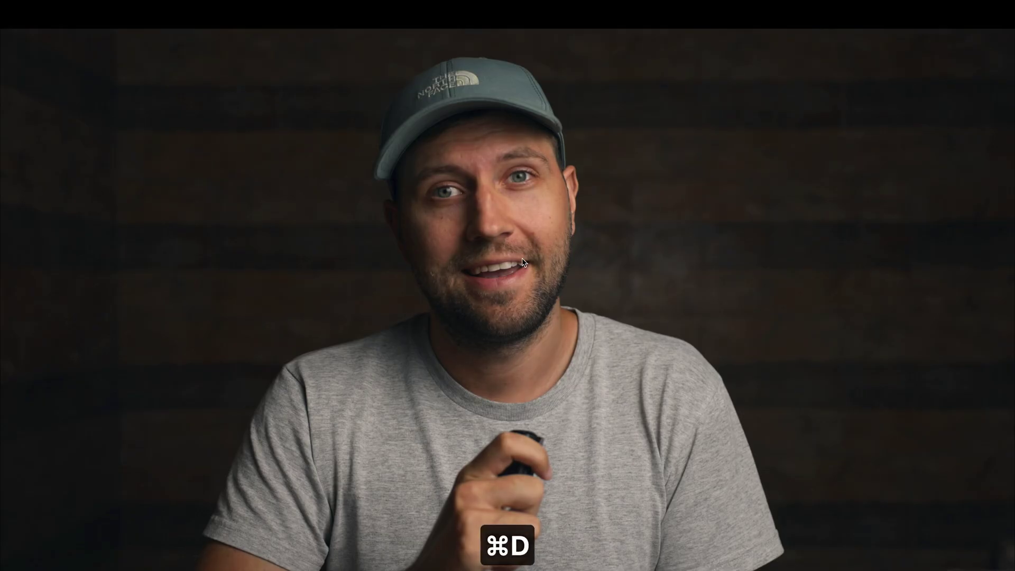
{"action": "key", "text": "super+d"}
{"action": "key", "text": "super+d"}
{"action": "key", "text": "super+d"}
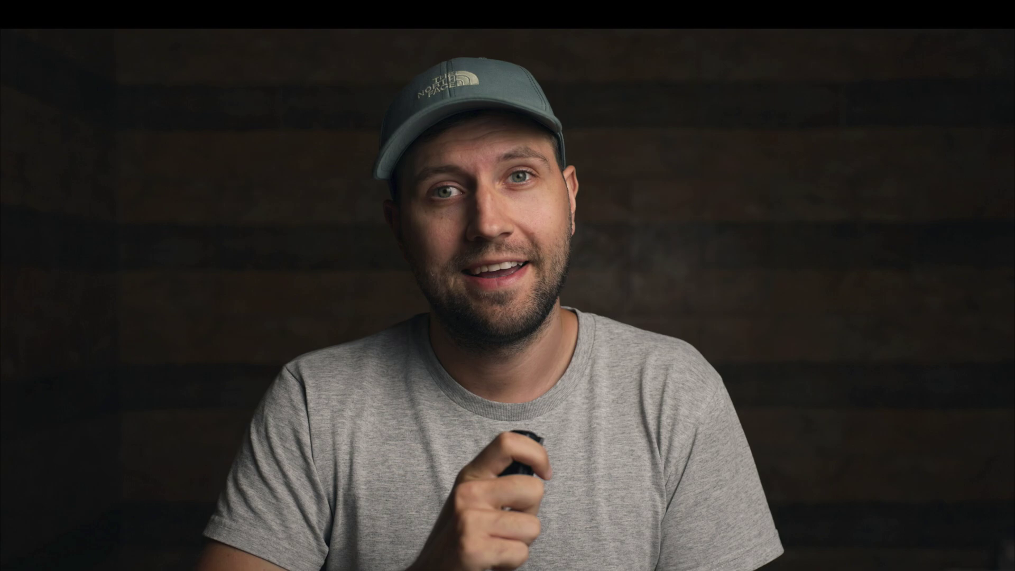
{"action": "key", "text": "super+d"}
{"action": "key", "text": "Escape"}
{"action": "key", "text": "super+s"}
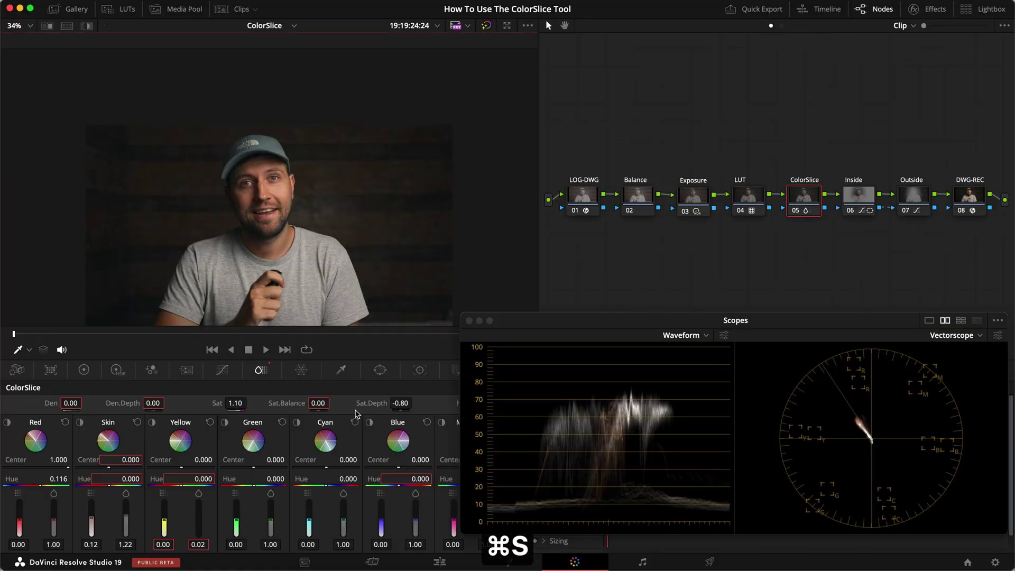
Inspect the Cyan range in highlight view and set the Cyan density to -0.32 and saturation to 1.52
{"action": "left_click", "coordinate": [298, 423]}
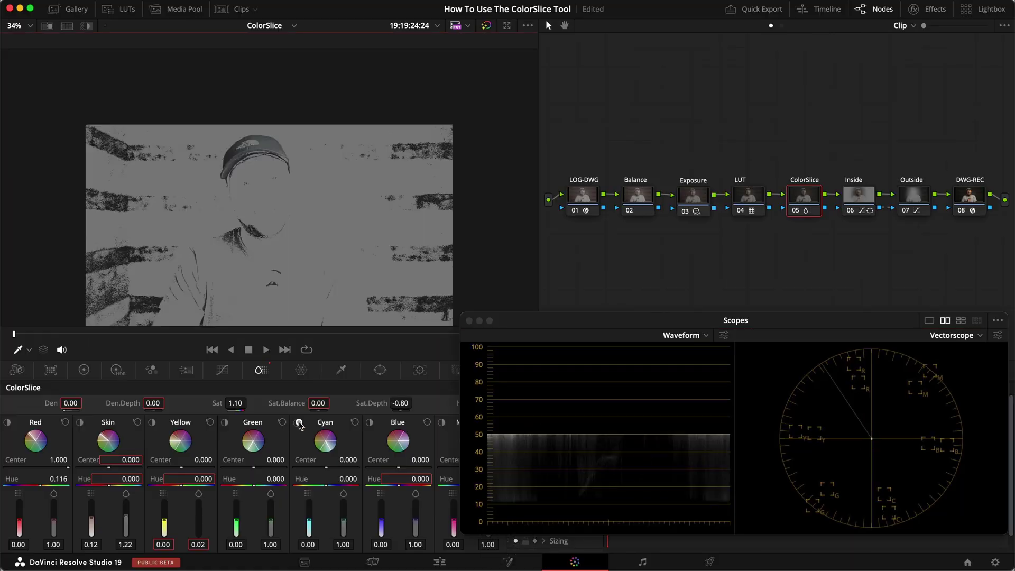
{"action": "left_click", "coordinate": [298, 423]}
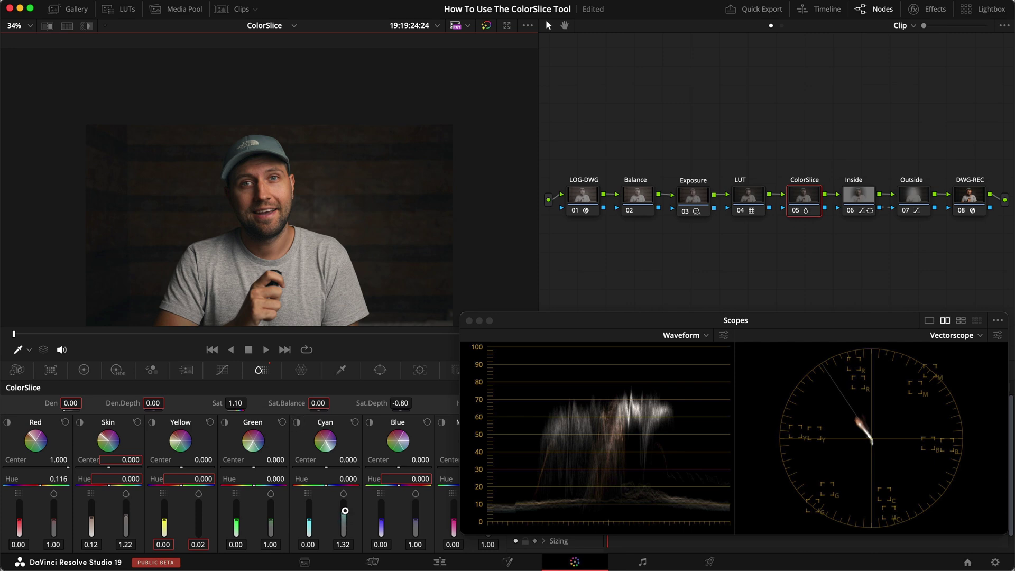
{"action": "left_click_drag", "start_coordinate": [309, 518], "coordinate": [341, 512]}
Compare the cap's new colour full screen with the ColorSlice node bypassed and enabled, and save the project
{"action": "key", "text": "super+f"}
{"action": "key", "text": "super+d"}
{"action": "key", "text": "super+d"}
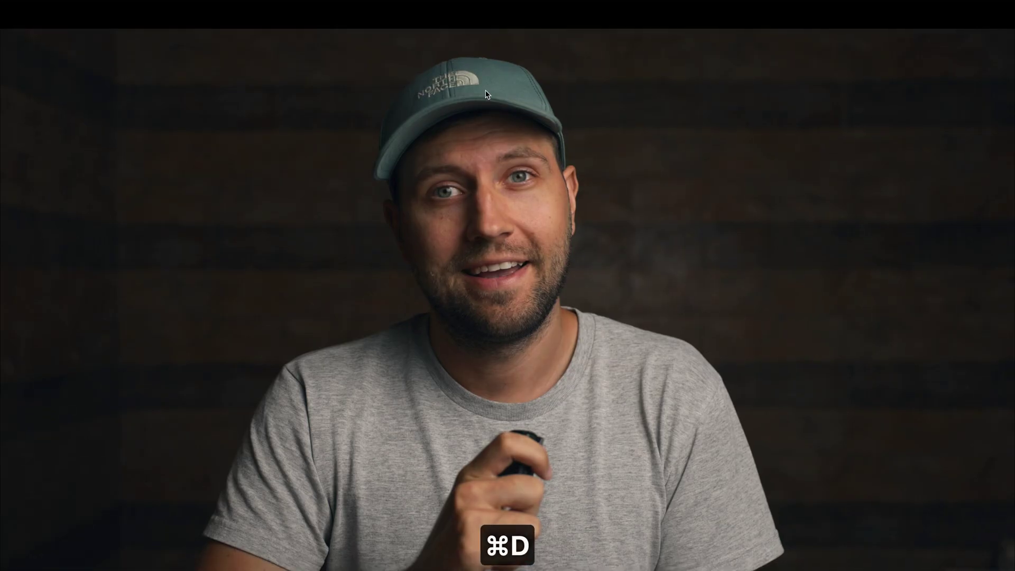
{"action": "key", "text": "Escape"}
{"action": "key", "text": "super+s"}
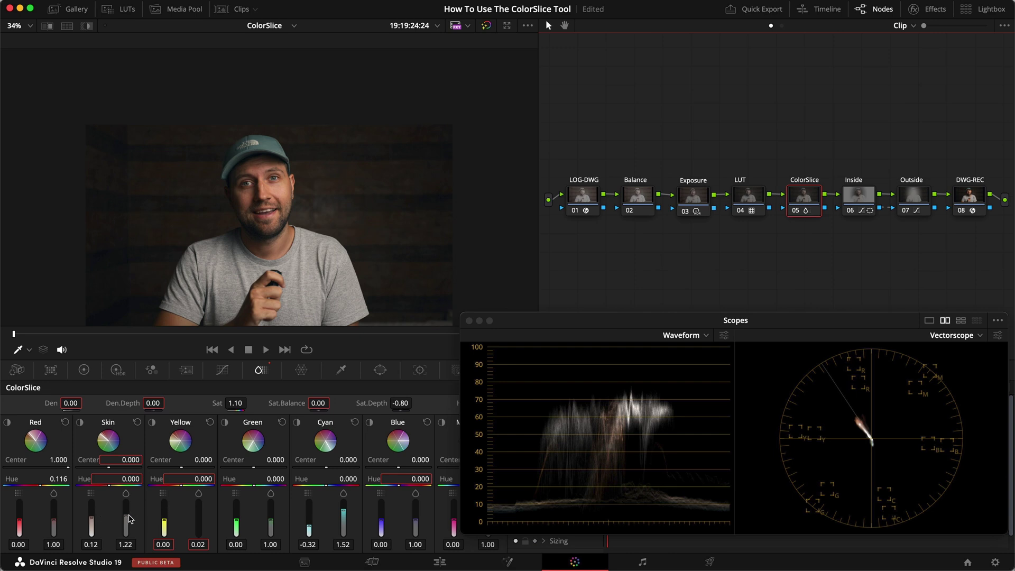
Review the Hue Vs Hue, Hue Vs Sat and Hue Vs Lum curves as alternatives to the ColorSlice controls
{"action": "left_click", "coordinate": [141, 505]}
{"action": "left_click", "coordinate": [223, 370]}
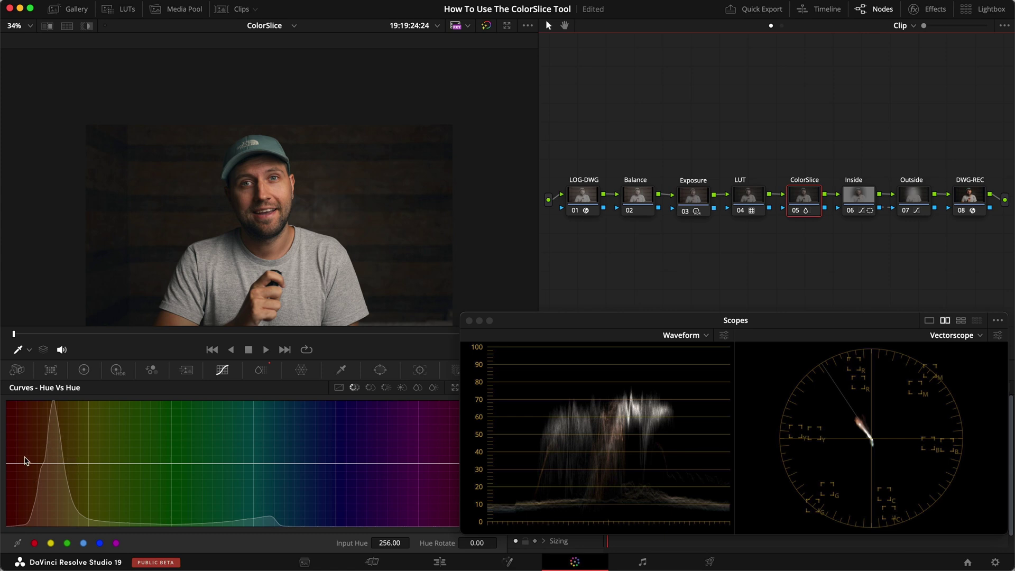
{"action": "left_click", "coordinate": [370, 387]}
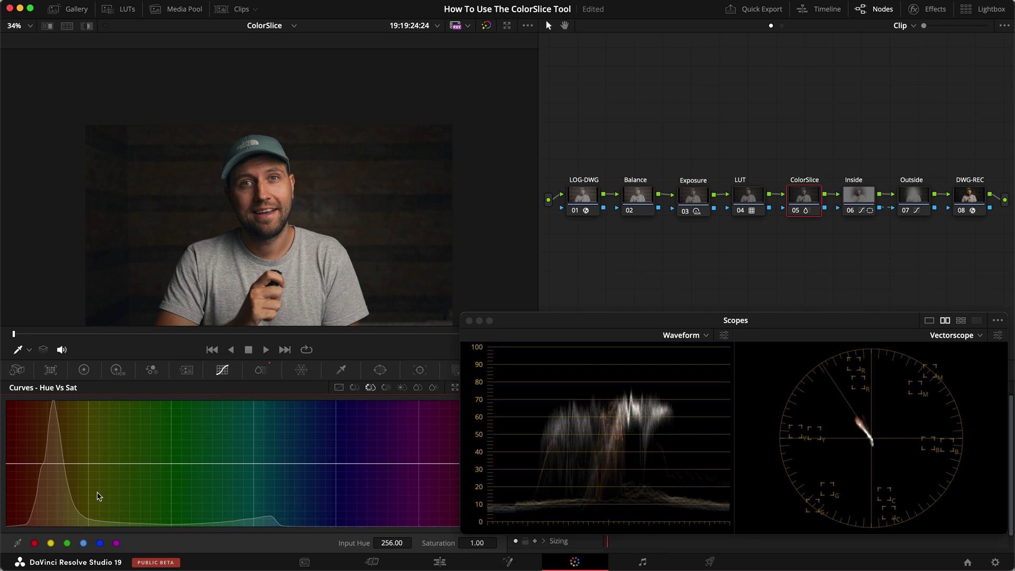
{"action": "left_click", "coordinate": [388, 388]}
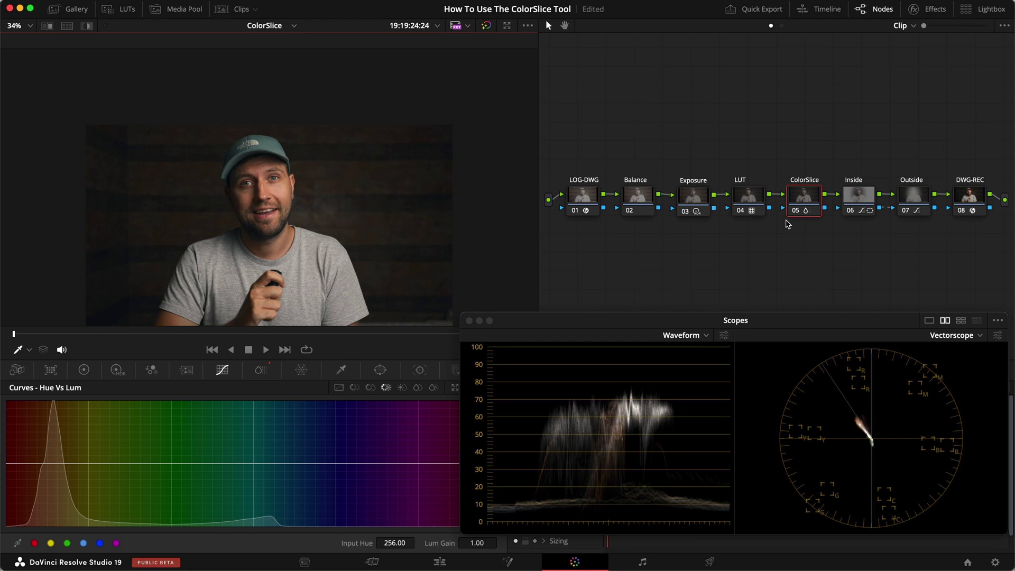
{"action": "left_click", "coordinate": [354, 387]}
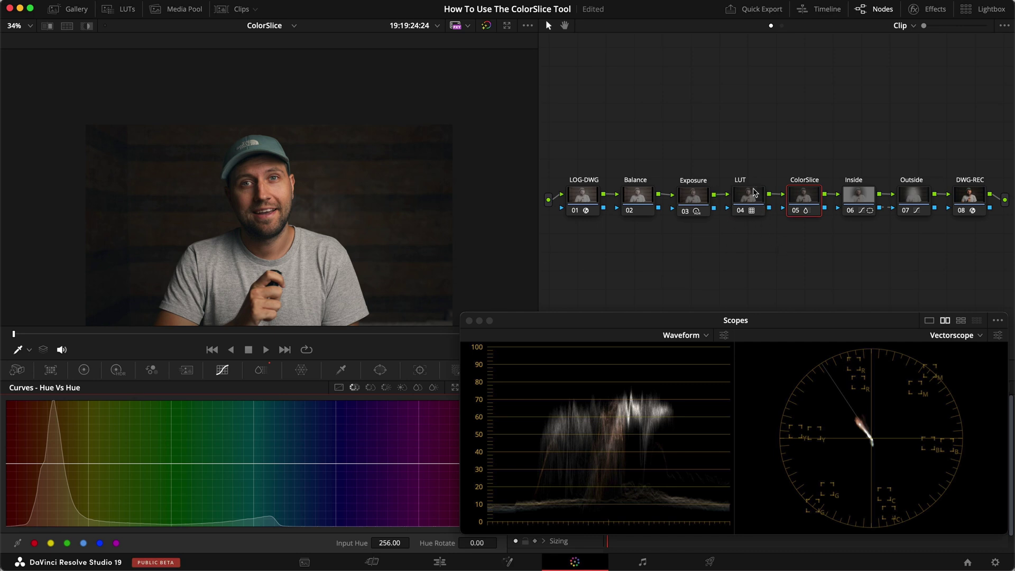
{"action": "left_click", "coordinate": [726, 262]}
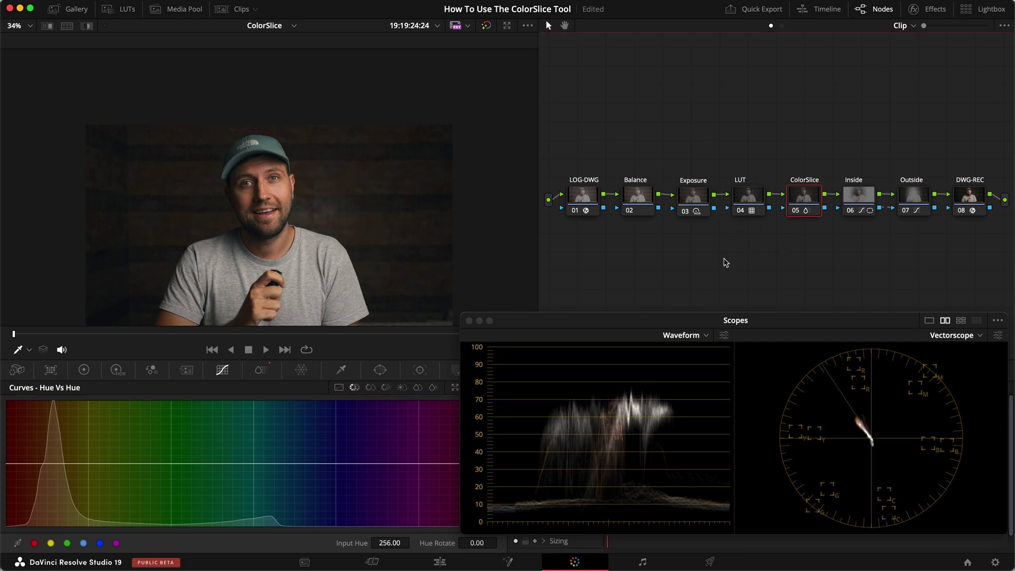